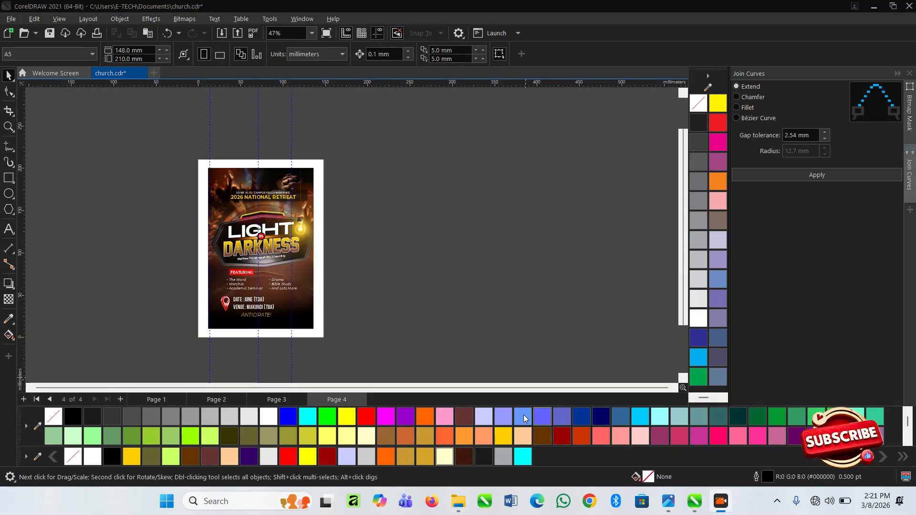
Paste the background, badge frame and location pin images and spread them out beside the flyer.
key(ctrl+v)
scroll(189, 187, down, 1)
drag(245, 208, 529, 209)
click(375, 265)
scroll(352, 256, down, 1)
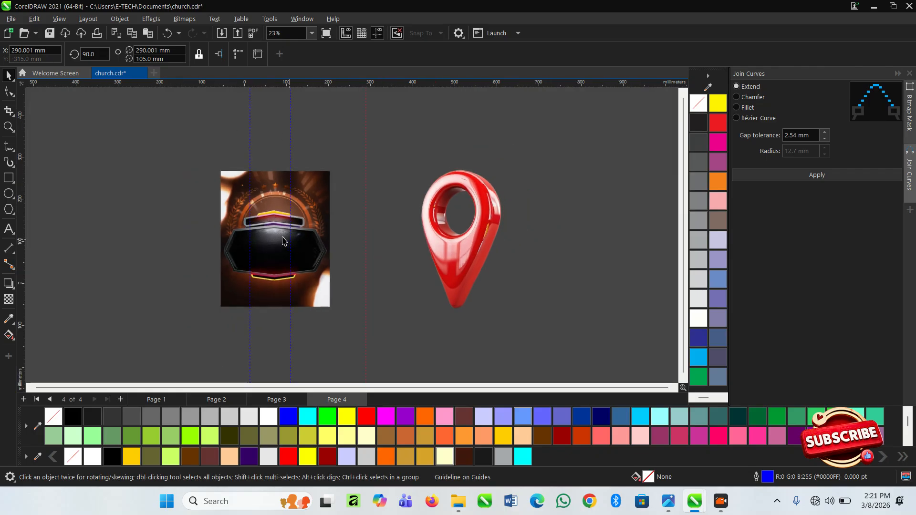
drag(285, 241, 556, 192)
click(287, 244)
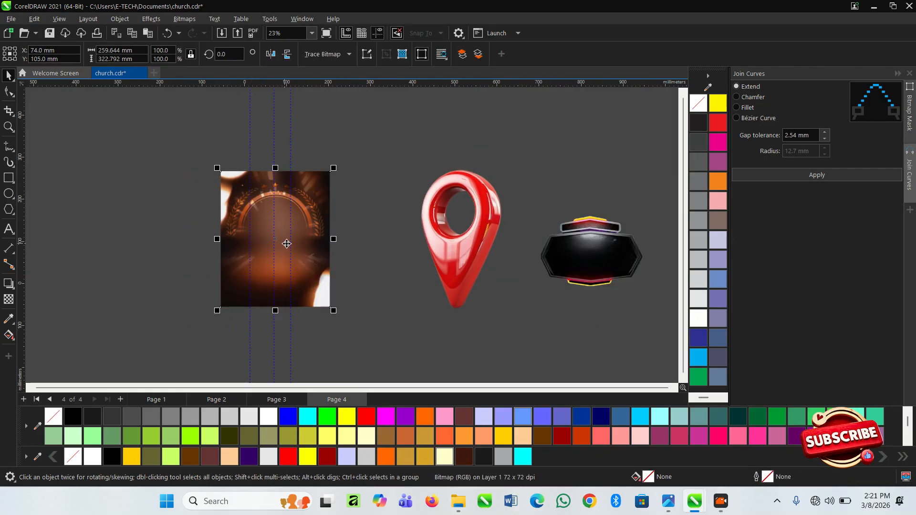
drag(286, 244, 471, 239)
scroll(433, 221, down, 2)
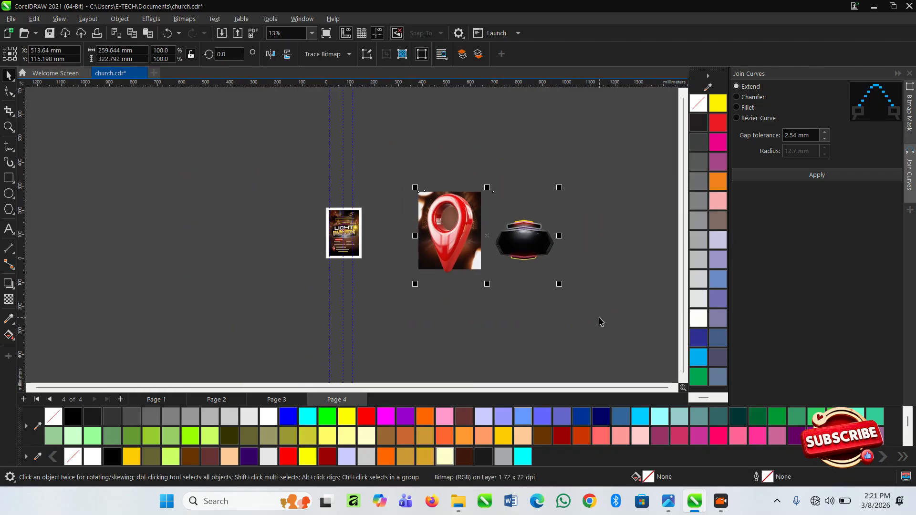
Scale the three pasted images down together to about 121 mm overall width.
drag(560, 283, 489, 206)
scroll(569, 254, up, 2)
scroll(414, 212, up, 1)
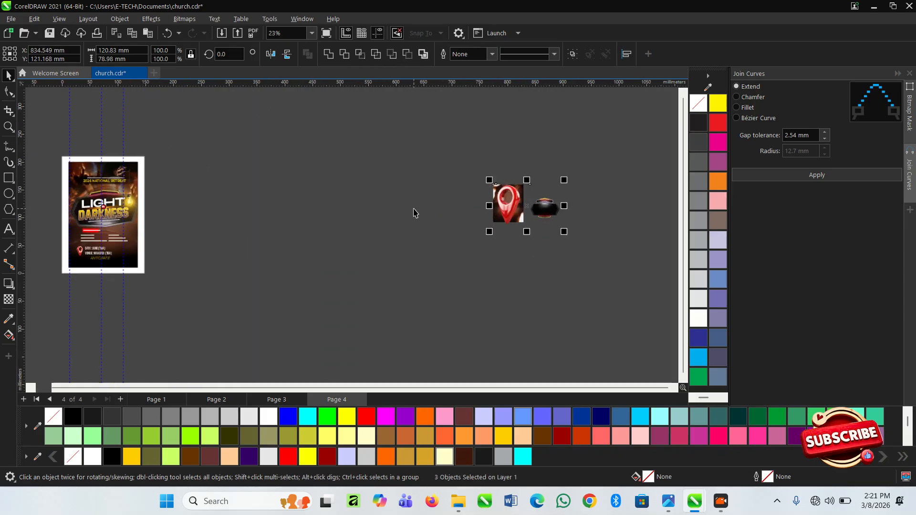
Draw a portrait rectangle about 159 mm wide and 215 mm high beside the flyer.
click(10, 178)
drag(263, 152, 351, 272)
key(space)
click(440, 259)
Move the pin aside, enlarge the background image to about 163 mm wide and PowerClip it inside the rectangle.
drag(508, 200, 391, 158)
drag(520, 207, 512, 307)
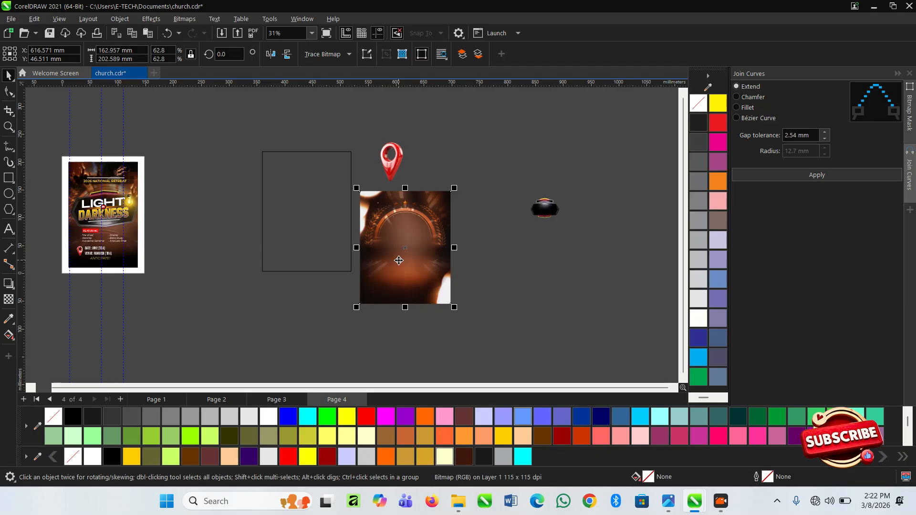
drag(413, 256, 311, 222)
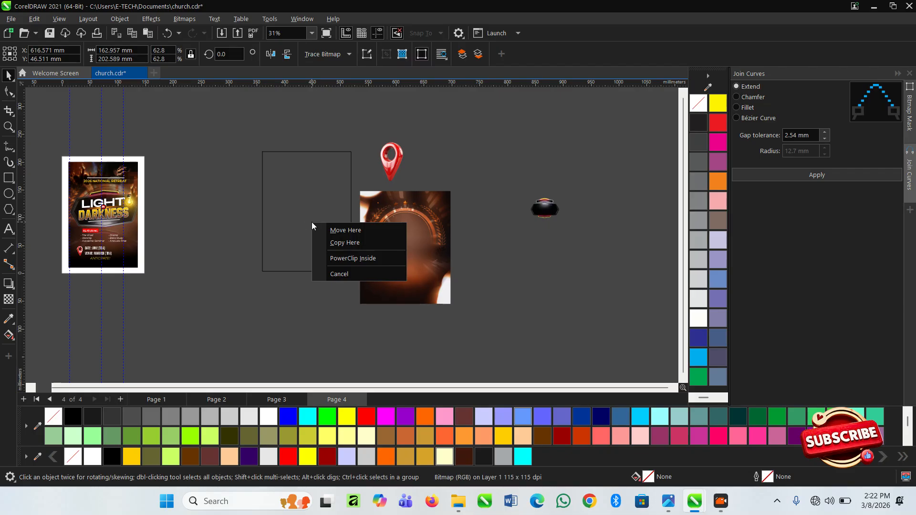
click(352, 258)
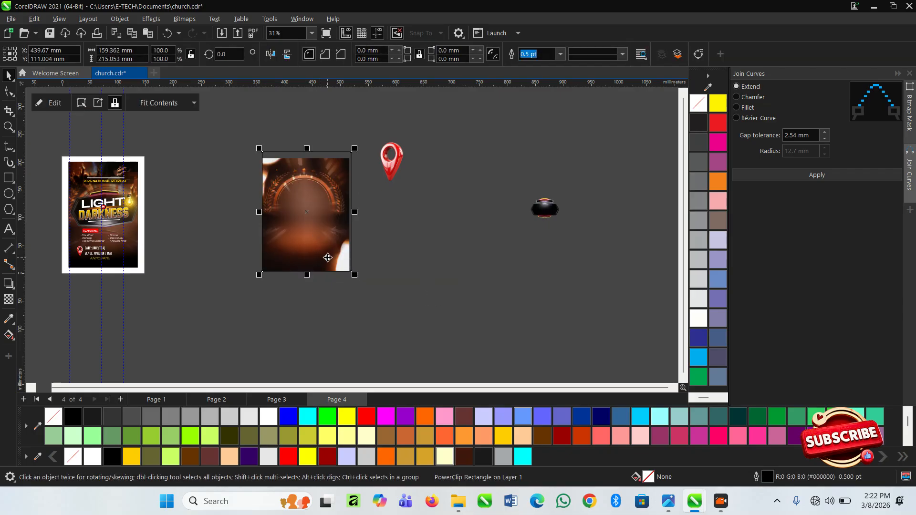
Edit the PowerClip contents, reposition the background and enlarge it to about 185 mm wide so it covers the rectangle.
double_click(331, 253)
drag(311, 251, 311, 242)
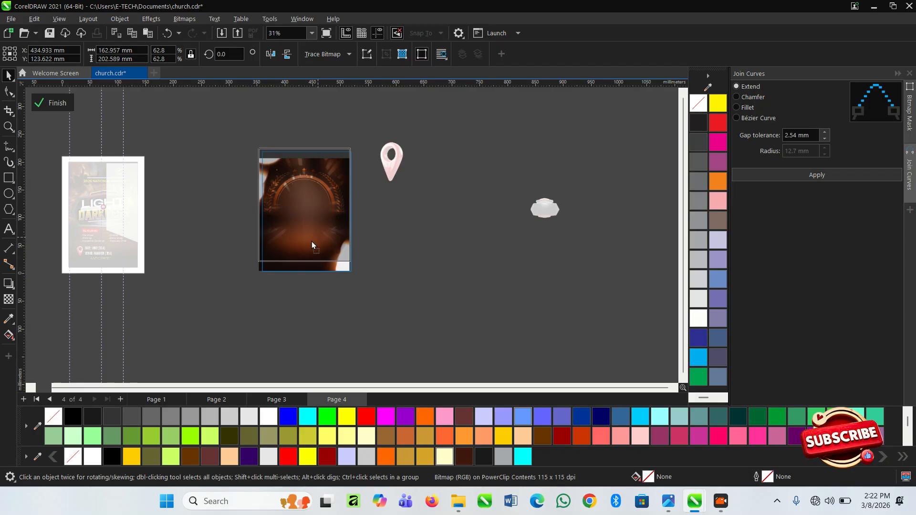
key(z)
drag(246, 140, 392, 308)
key(space)
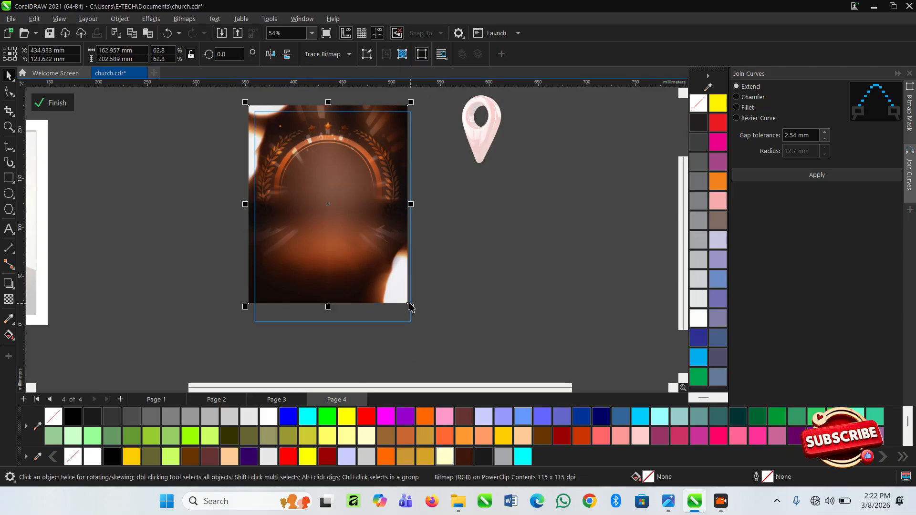
drag(411, 306, 417, 326)
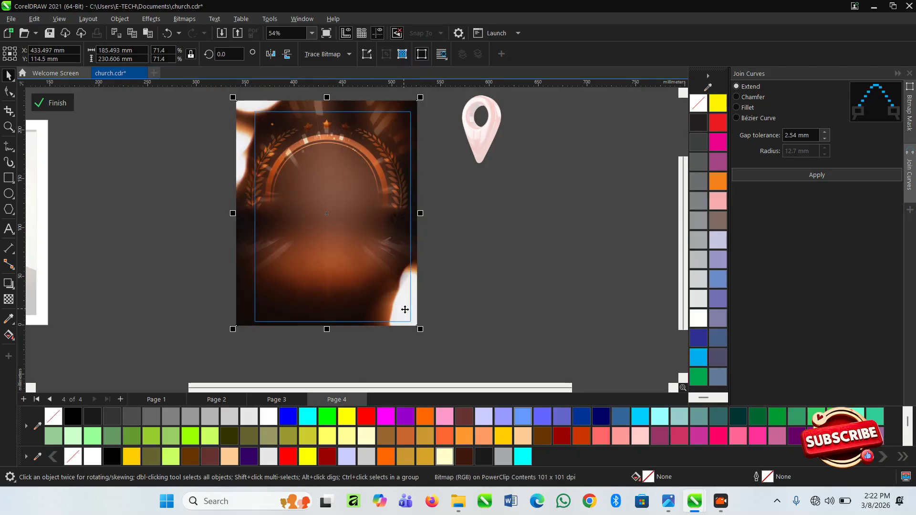
click(55, 103)
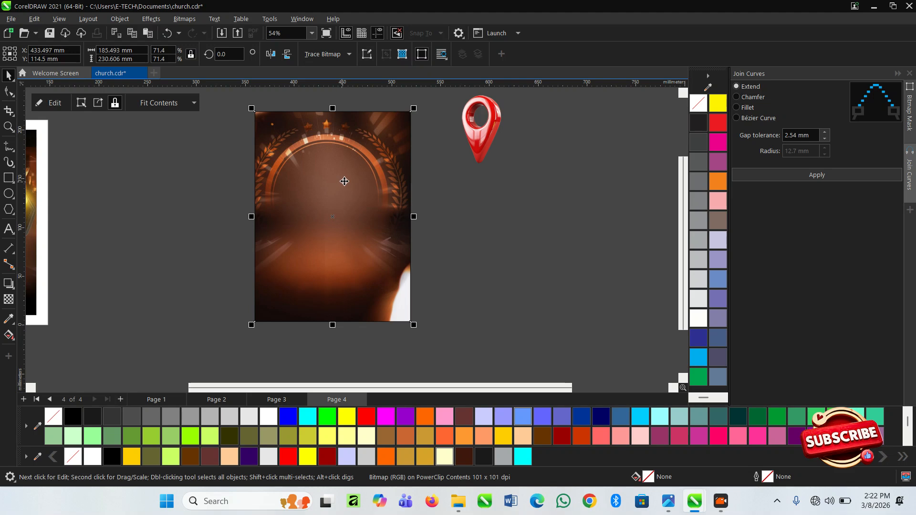
Move the badge frame image onto the clipped background and bring it to the front.
scroll(363, 177, down, 3)
scroll(177, 181, up, 2)
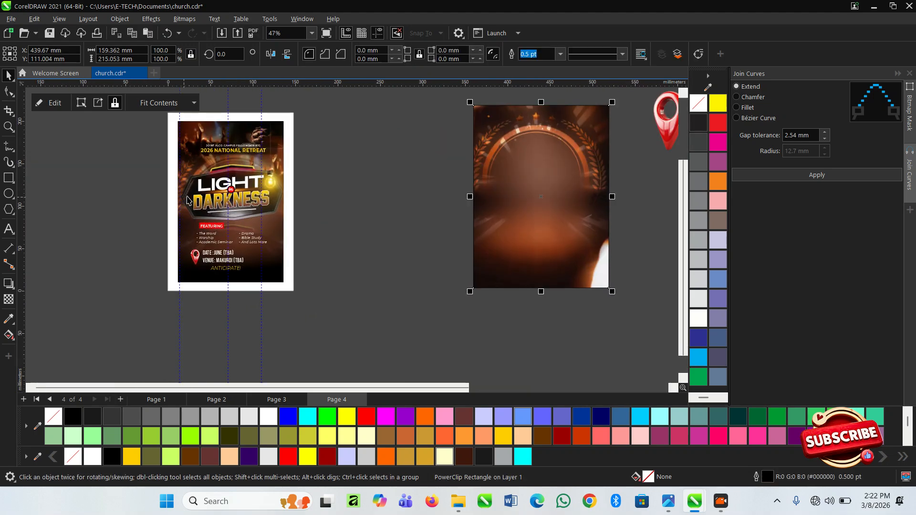
scroll(210, 209, down, 2)
drag(601, 204, 413, 217)
scroll(414, 218, up, 1)
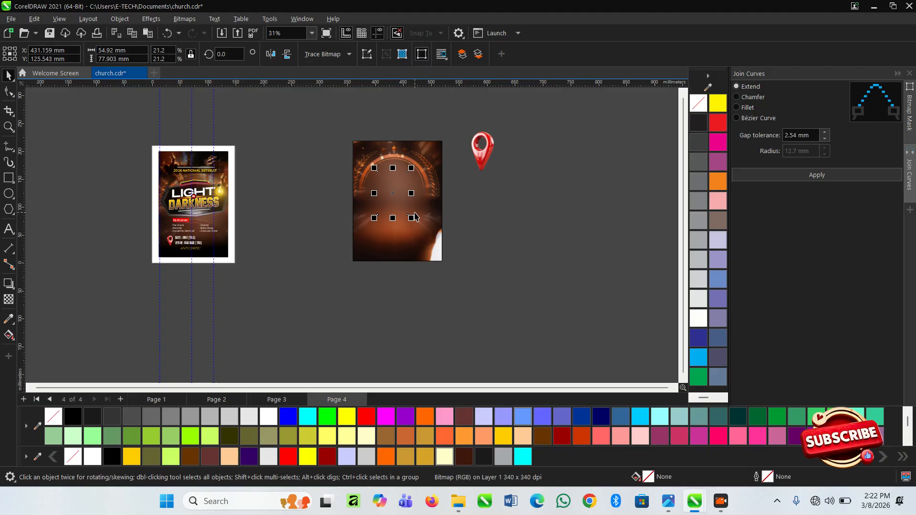
key(shift+Page_Up)
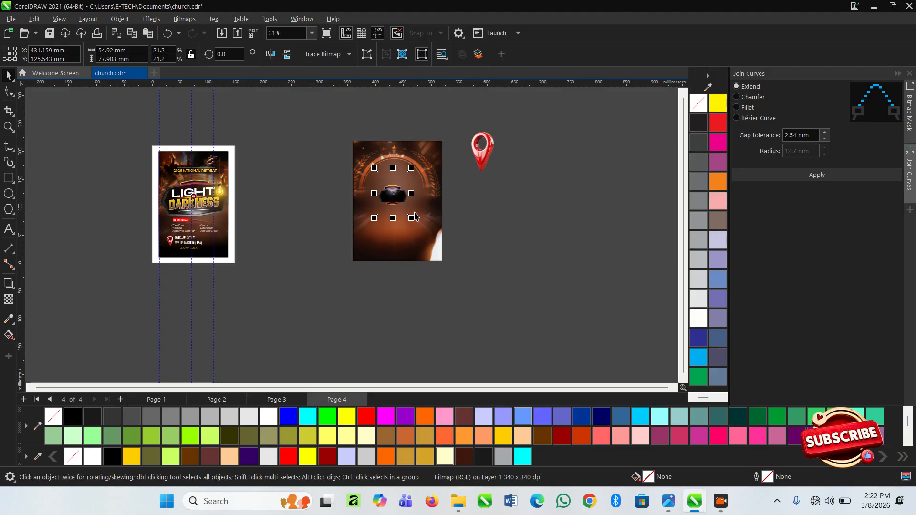
Enlarge the badge frame proportionally to about 154 mm wide so it nearly spans the background.
drag(415, 222, 448, 247)
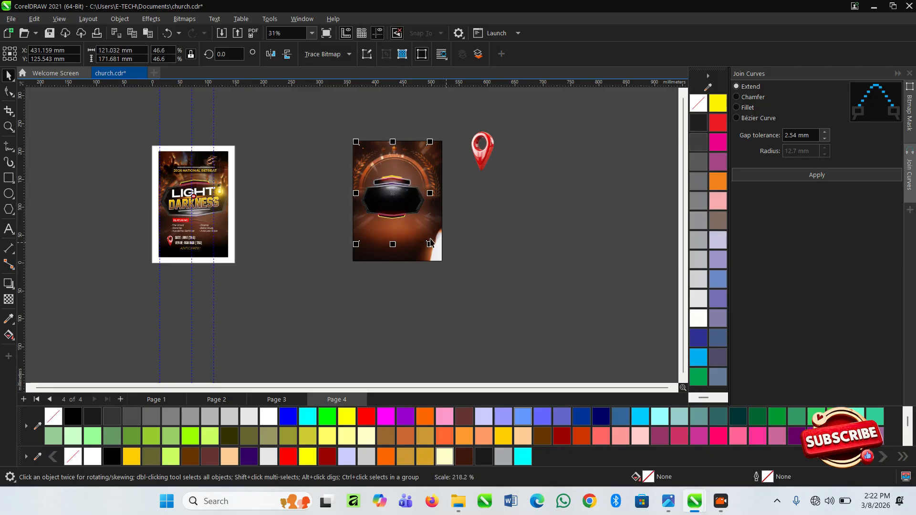
scroll(365, 197, up, 2)
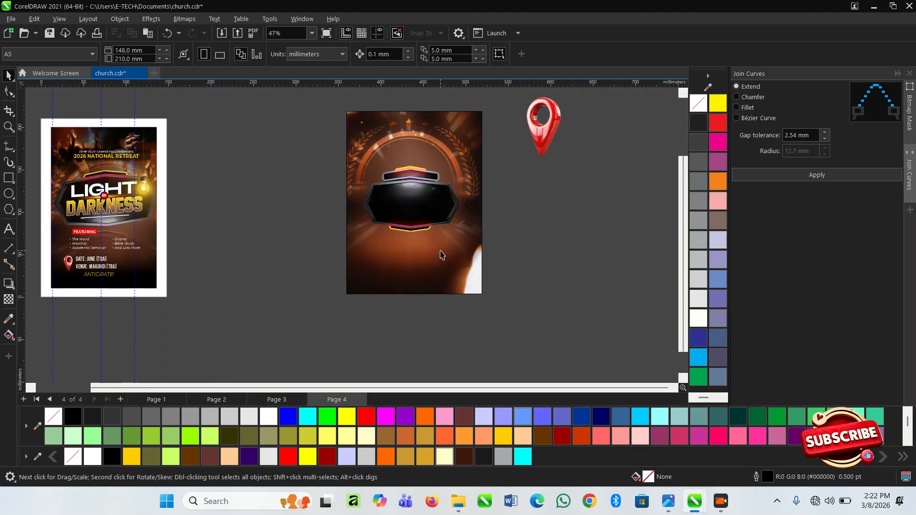
drag(464, 262, 482, 282)
scroll(426, 216, up, 2)
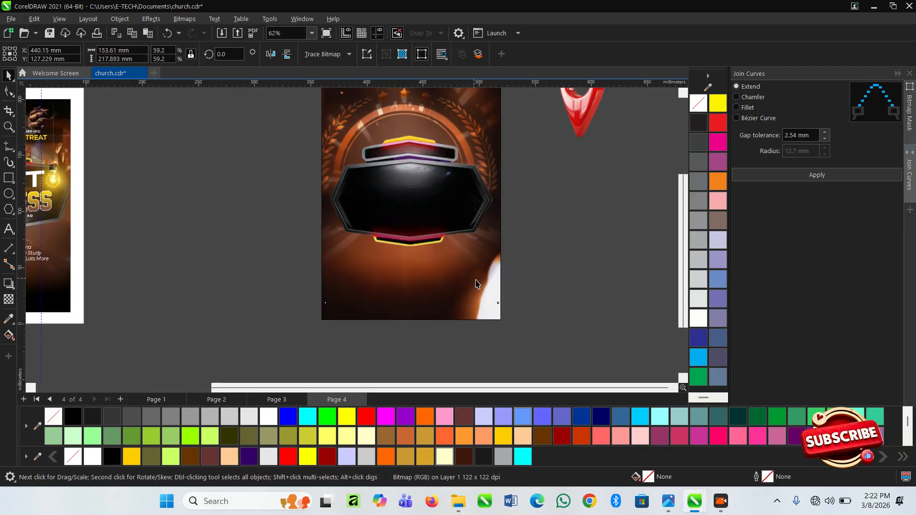
Rotate the badge frame about 3.3 degrees counterclockwise.
click(483, 274)
drag(505, 310, 509, 305)
scroll(478, 302, down, 2)
click(521, 293)
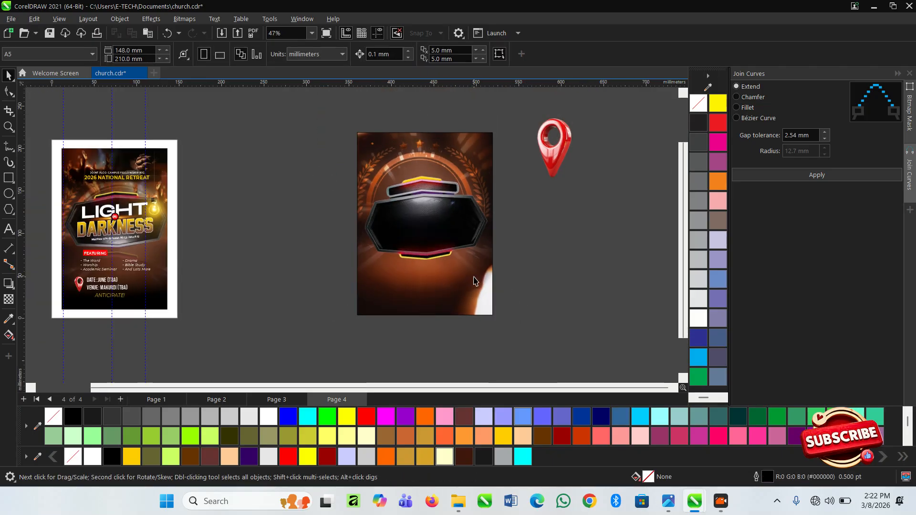
With the Shape tool, lower the badge bitmap's top corner nodes towards the frame and cut off its upper-left corner using added nodes.
scroll(419, 248, up, 1)
click(459, 241)
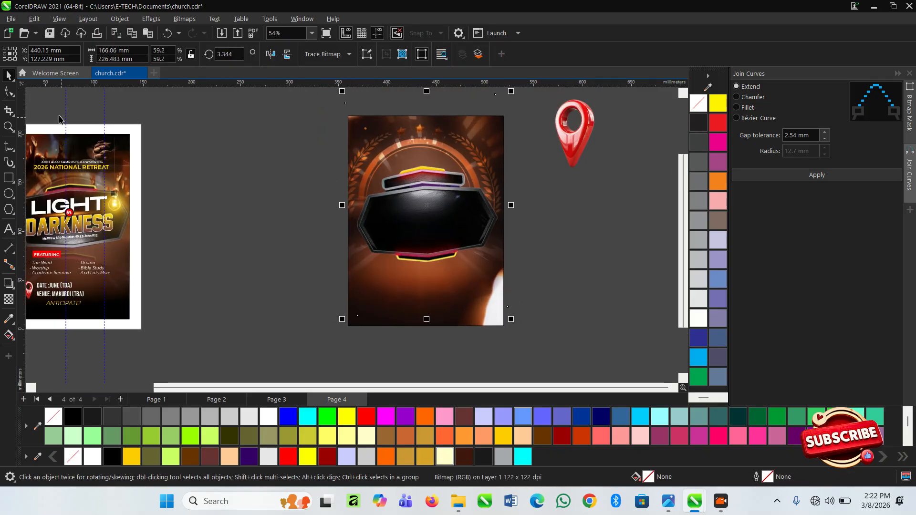
click(8, 94)
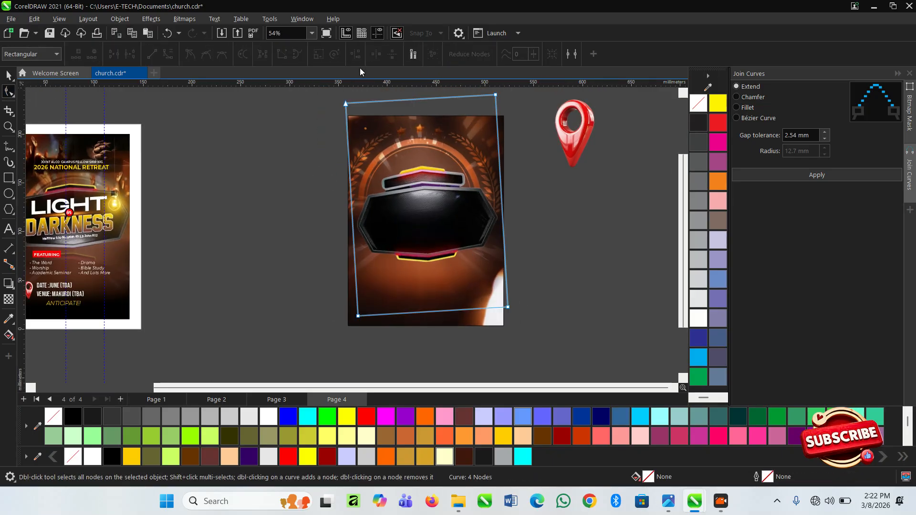
drag(345, 104, 355, 160)
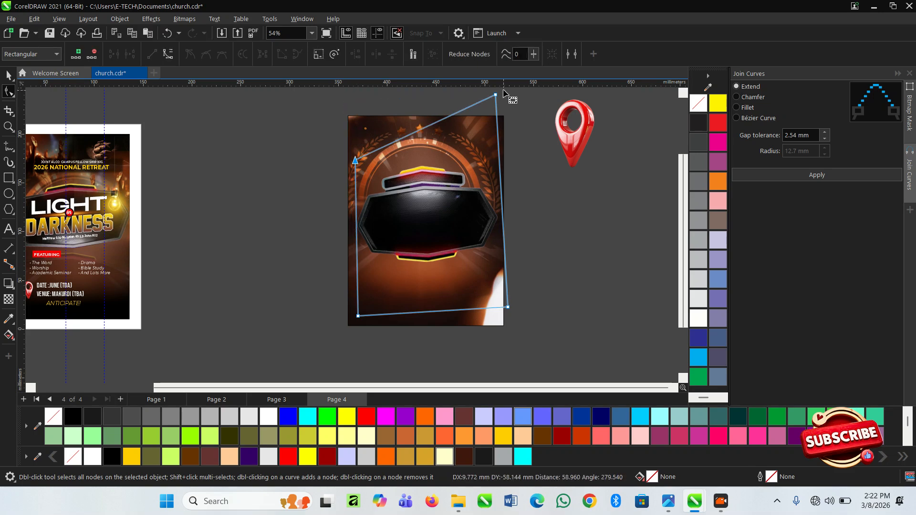
drag(495, 95, 492, 166)
drag(355, 161, 355, 164)
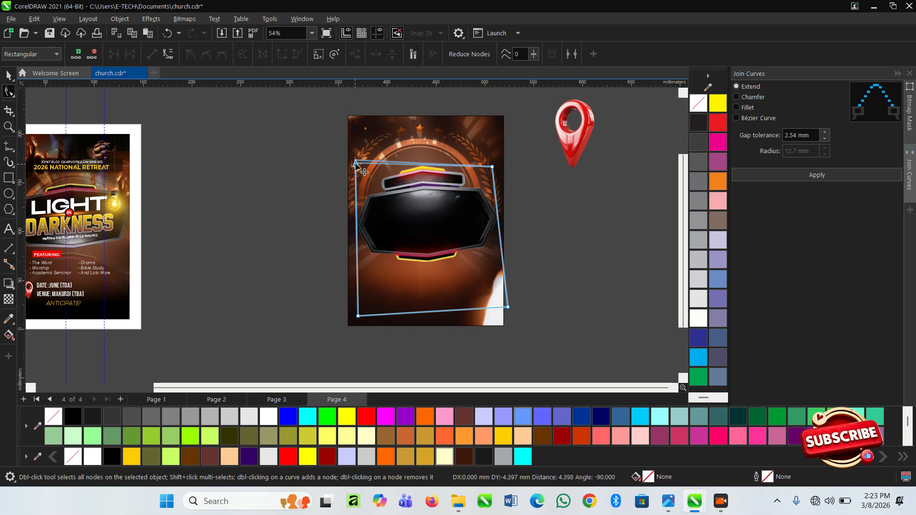
click(420, 165)
double_click(355, 186)
double_click(356, 163)
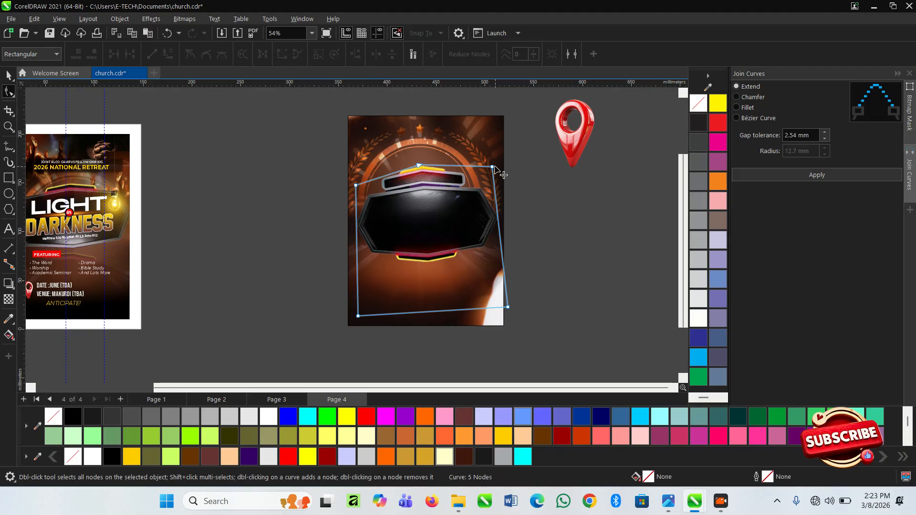
Raise the badge bitmap's bottom edge below the frame and add nodes to bevel the lower-left corner.
double_click(357, 250)
drag(403, 316, 403, 277)
click(356, 227)
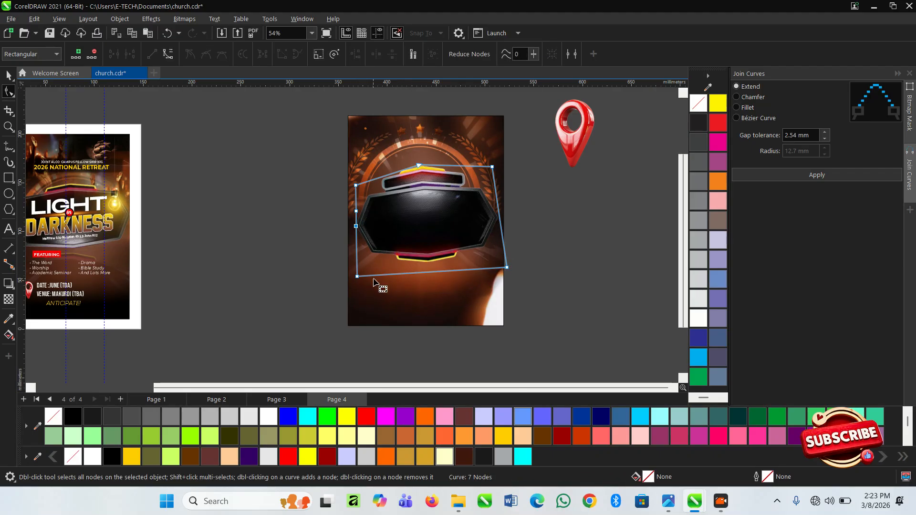
click(386, 275)
click(388, 260)
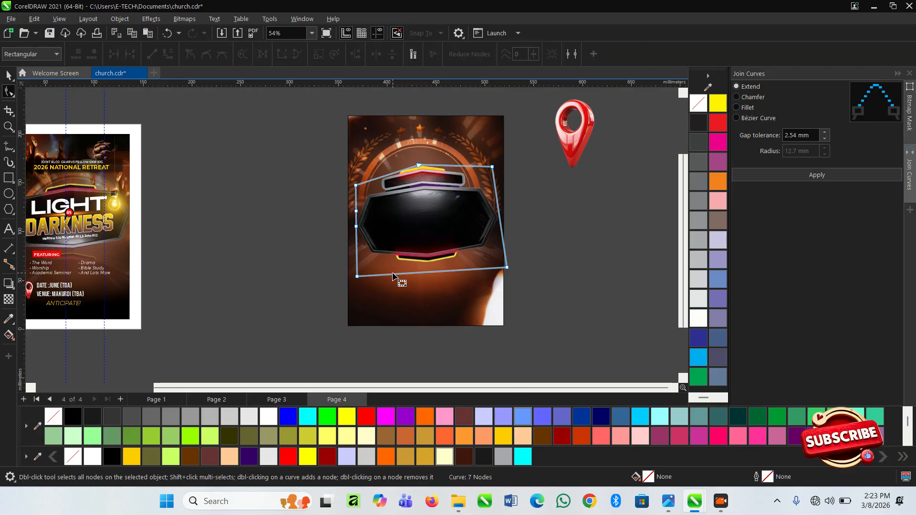
click(387, 275)
drag(357, 276, 366, 246)
Add nodes on the badge bitmap's bottom and right edges and delete the lower-right corner node to crop it.
double_click(465, 271)
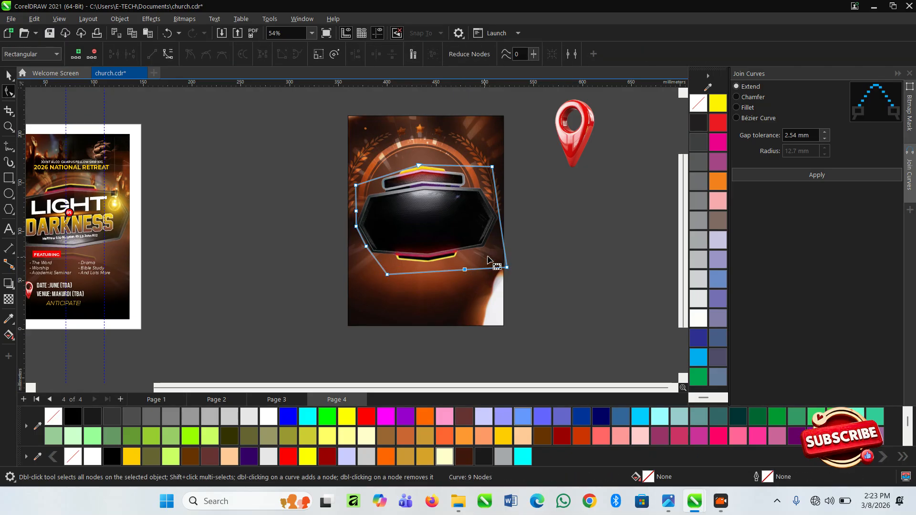
double_click(500, 224)
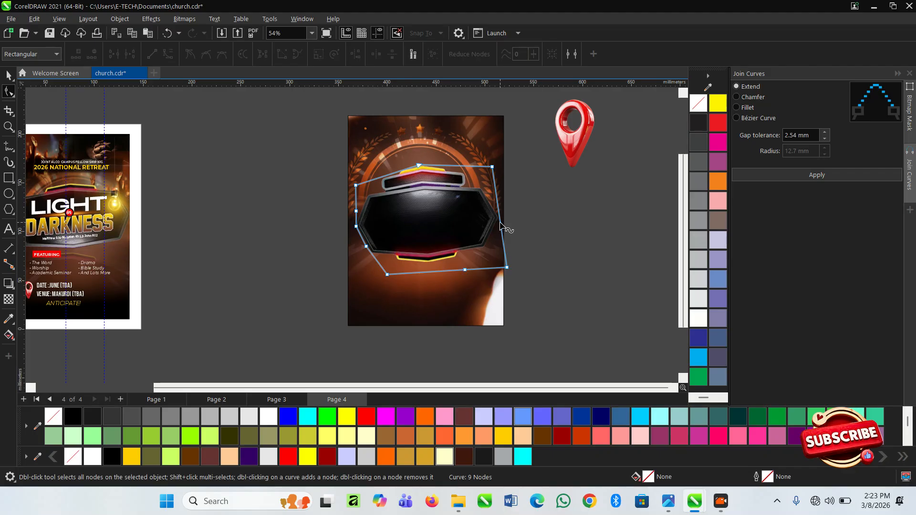
double_click(507, 267)
scroll(433, 278, up, 2)
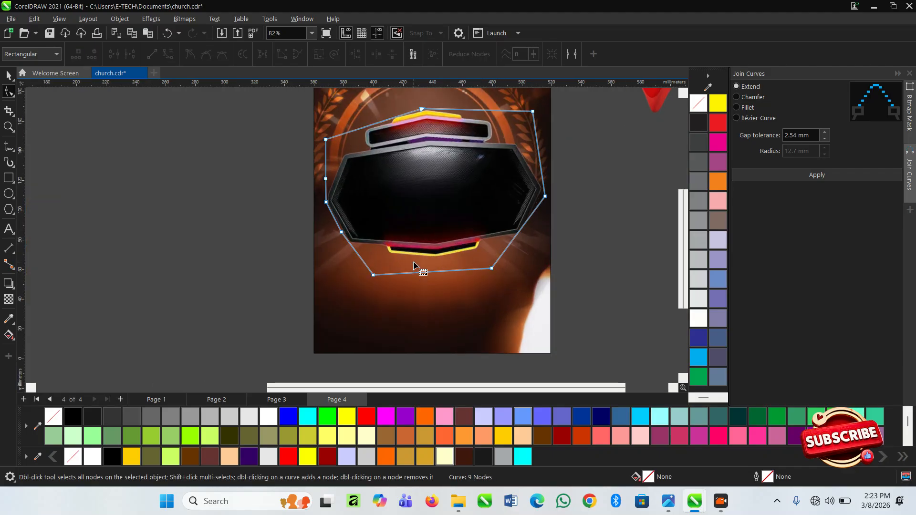
drag(409, 273, 408, 261)
scroll(412, 260, down, 2)
key(space)
click(543, 249)
Edit the PowerClip contents, enlarging the background to about 202 mm wide and shifting it to push the white lower-right flare out of frame.
scroll(509, 236, down, 2)
scroll(486, 222, up, 2)
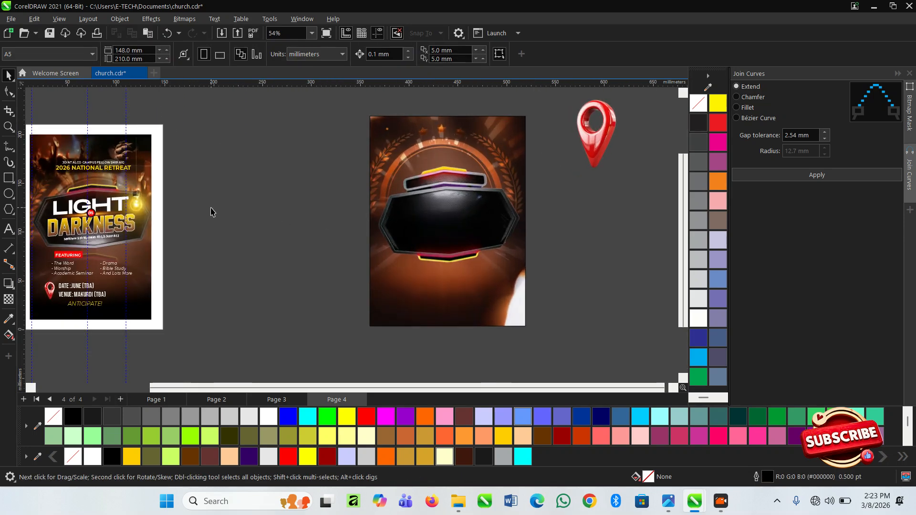
scroll(66, 166, up, 2)
scroll(386, 199, down, 4)
scroll(263, 192, up, 2)
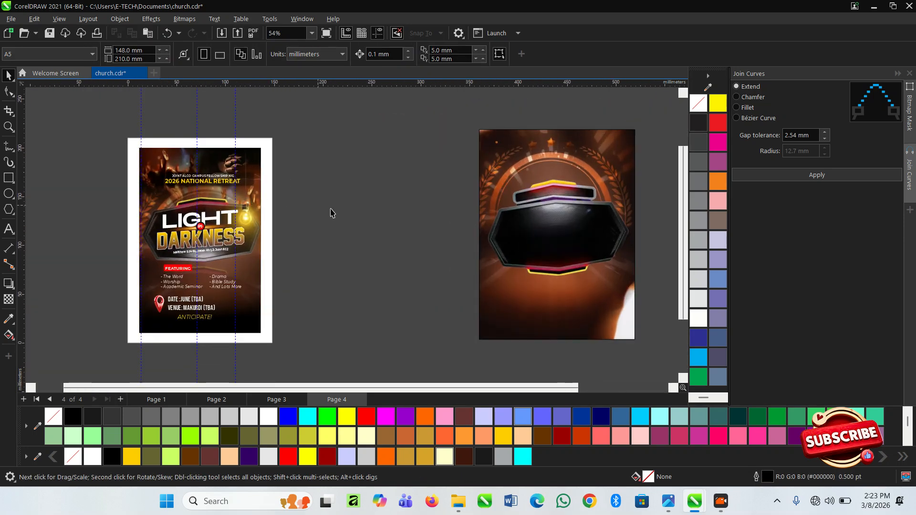
scroll(375, 215, down, 1)
double_click(542, 289)
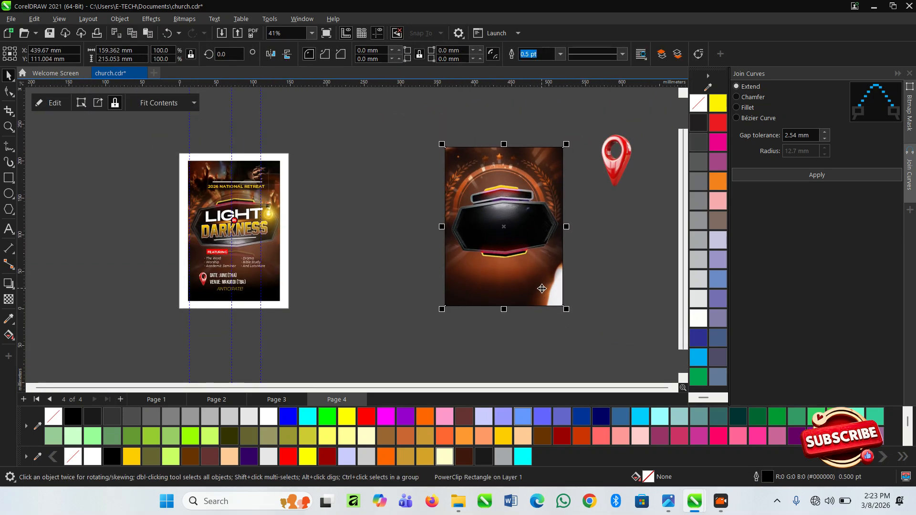
mouse_move(505, 267)
mouse_down()
mouse_move(505, 283)
mouse_move(505, 274)
mouse_up()
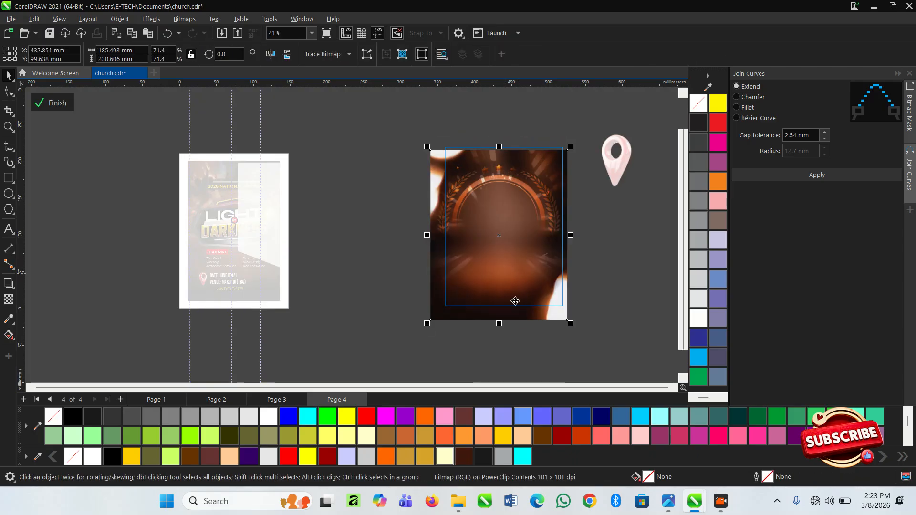
drag(571, 323, 583, 339)
drag(551, 304, 552, 298)
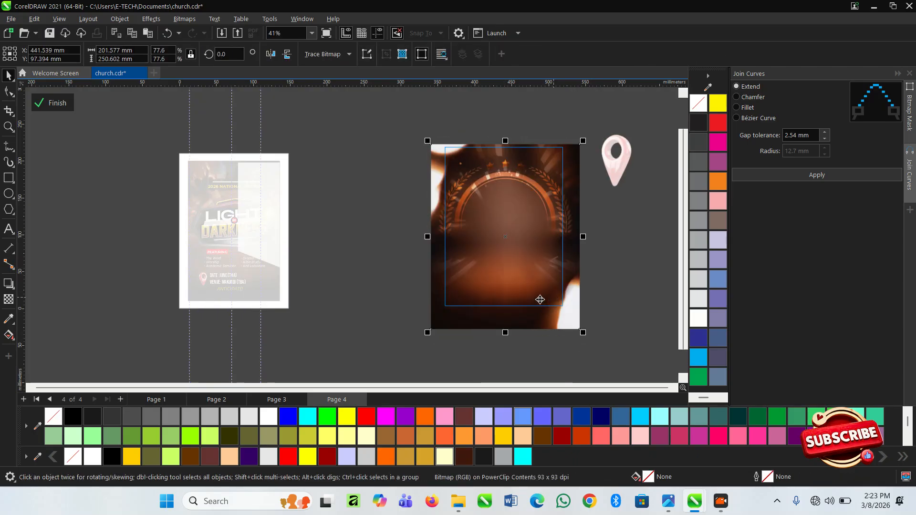
click(60, 102)
Place artistic text reading "log" on the badge's black panel, fill it white and size it to about 83 pt.
scroll(634, 262, up, 1)
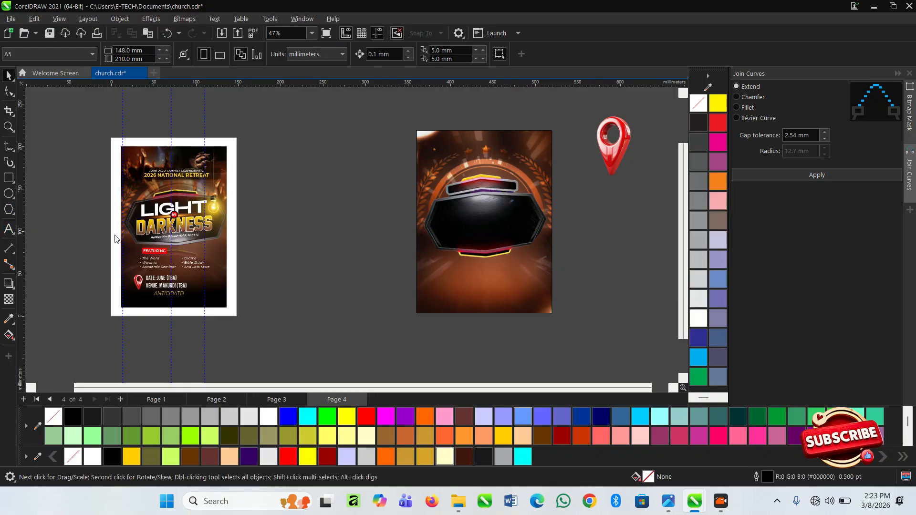
click(8, 229)
scroll(487, 216, up, 1)
scroll(467, 215, down, 1)
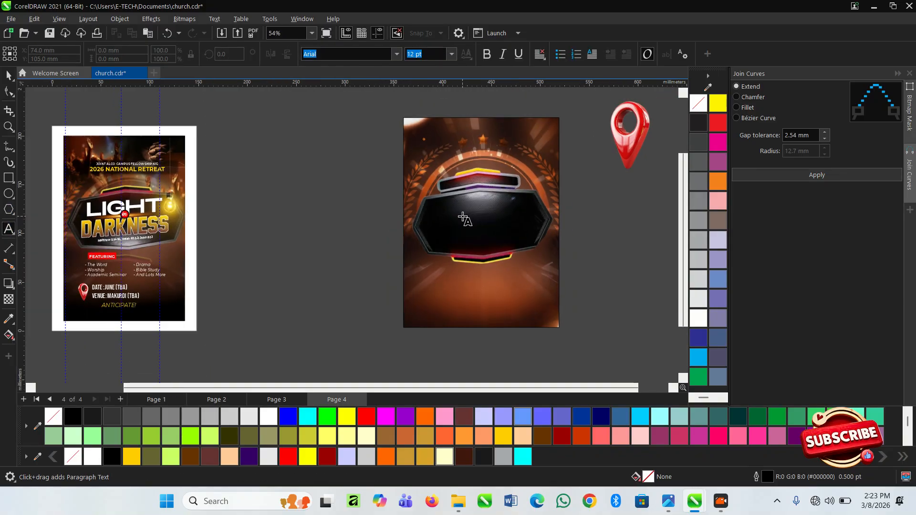
click(457, 218)
key(BackSpace)
key(ctrl+space)
click(269, 417)
mouse_move(471, 222)
mouse_down()
mouse_move(496, 241)
mouse_move(476, 224)
mouse_up()
scroll(489, 227, up, 1)
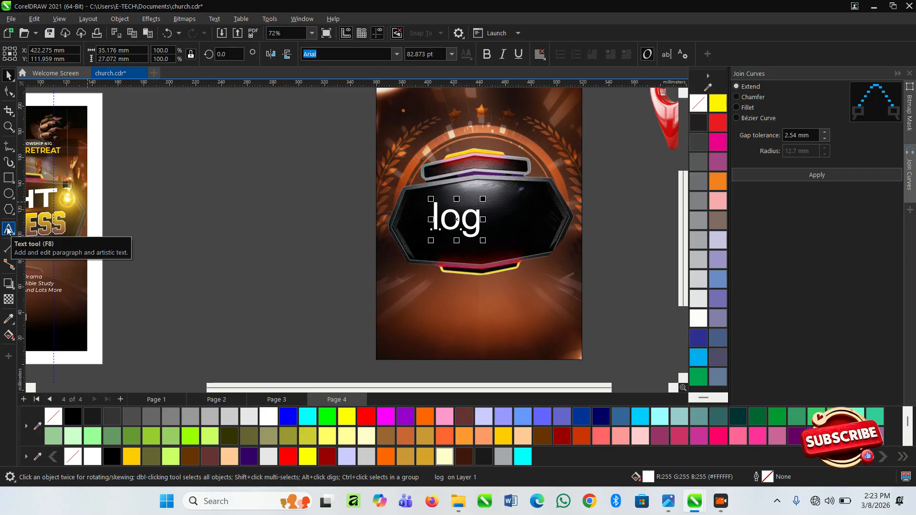
drag(483, 219, 433, 219)
key(ctrl+z)
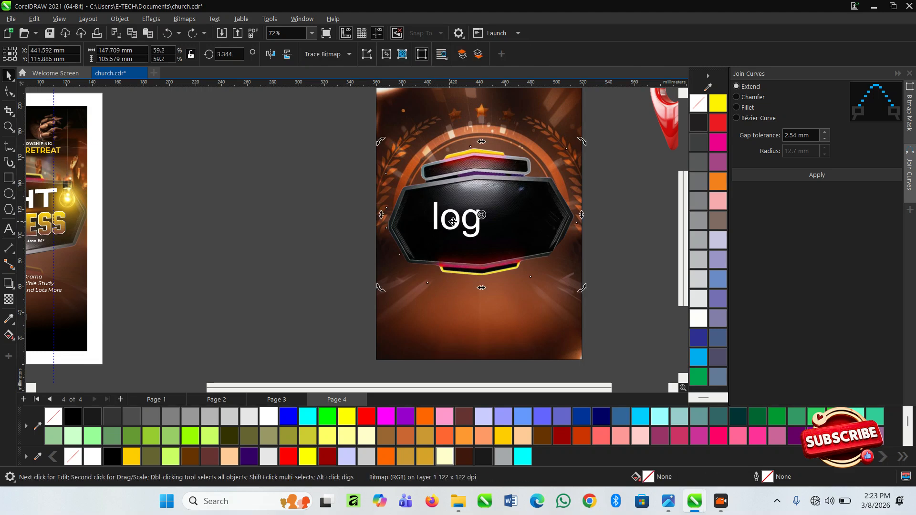
Replace the text on the badge with "light in darkness", set on two lines with "darkness" on the second.
key(ctrl+a)
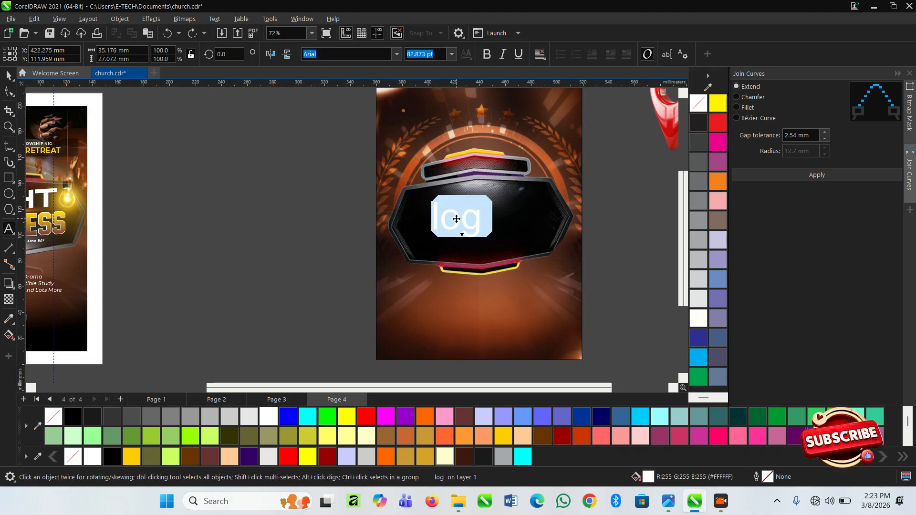
text(light e)
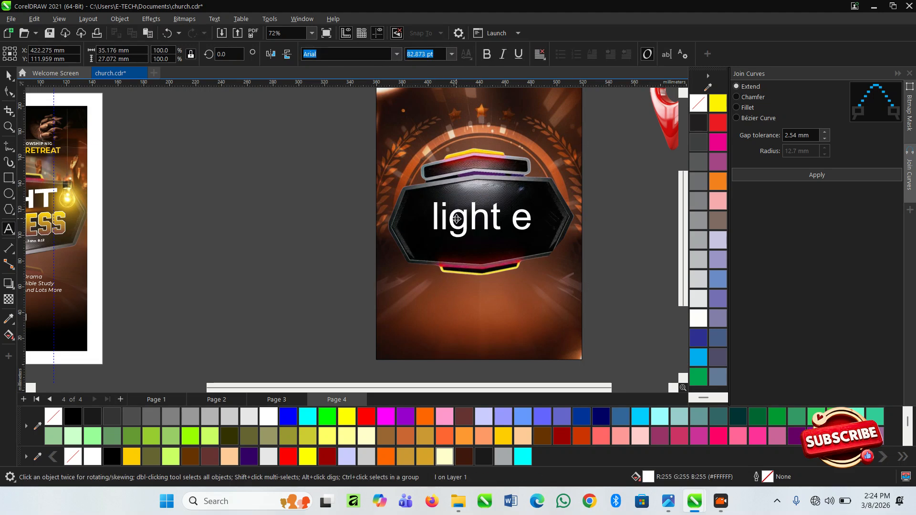
key(BackSpace)
text(in)
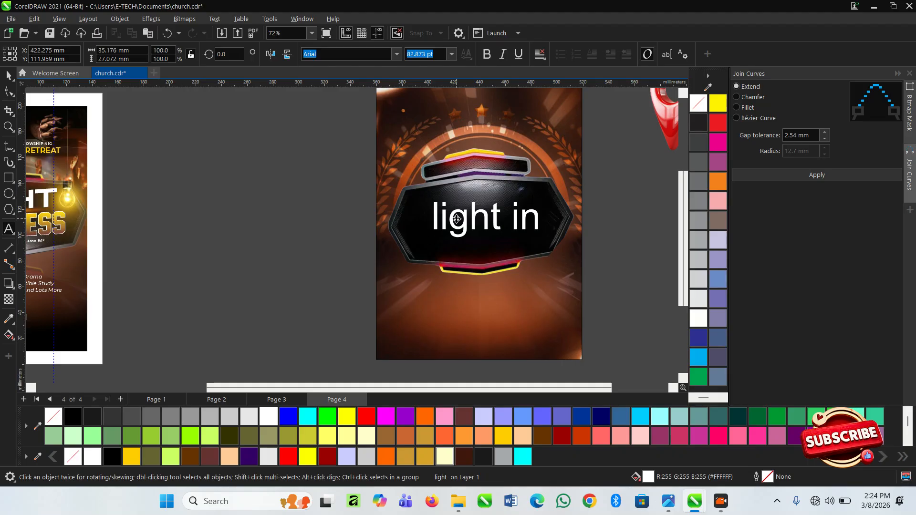
text( dare)
key(BackSpace)
text(kness)
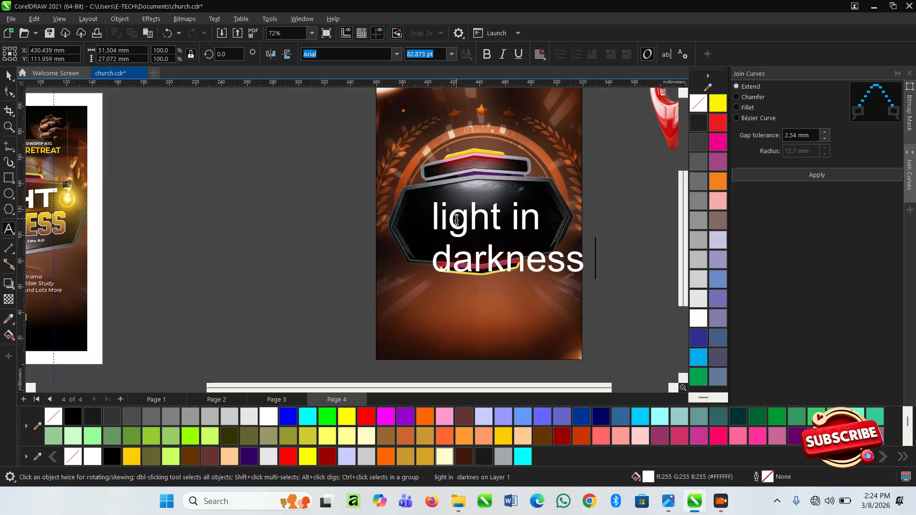
Change the case of the whole two-line title to UPPERCASE and centre-align its lines.
key(ctrl+a)
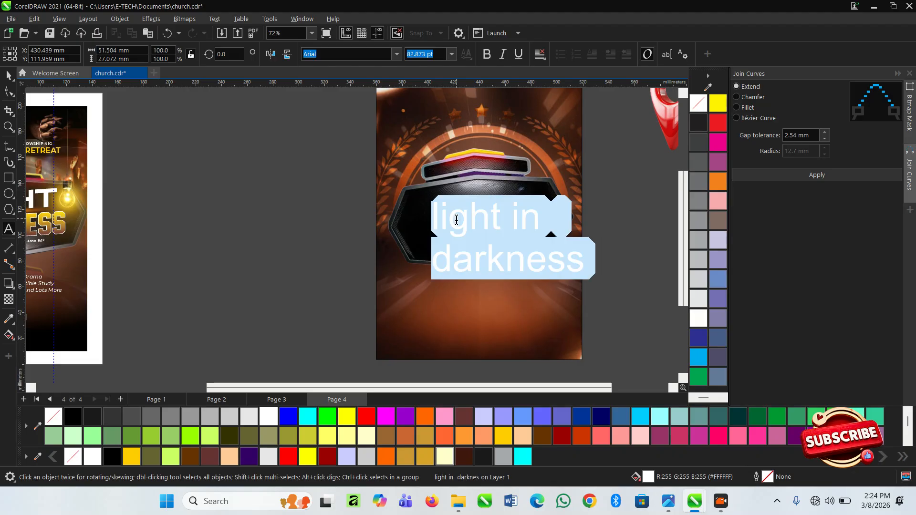
key(shift+F3)
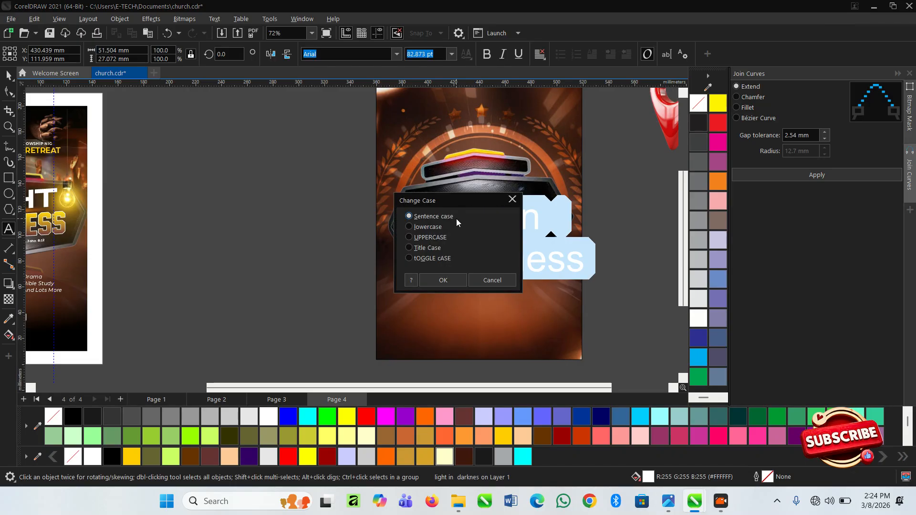
click(438, 238)
click(444, 280)
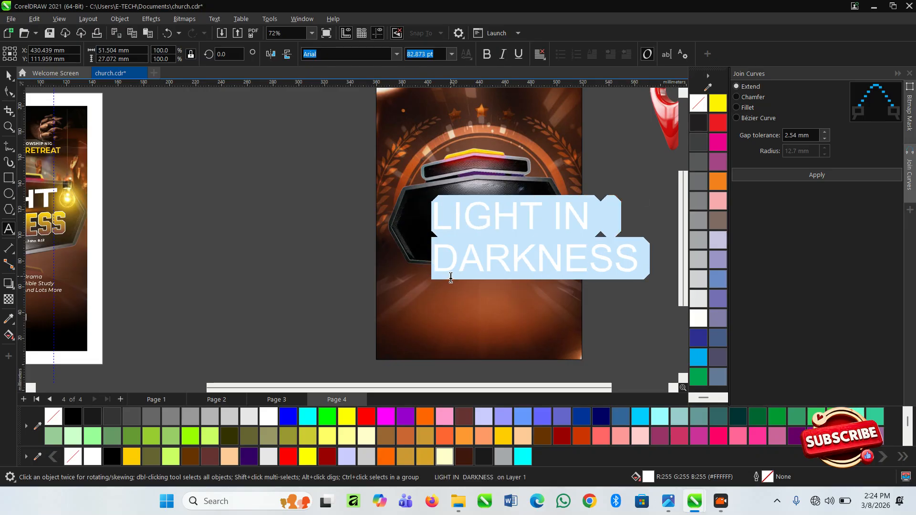
key(ctrl+e)
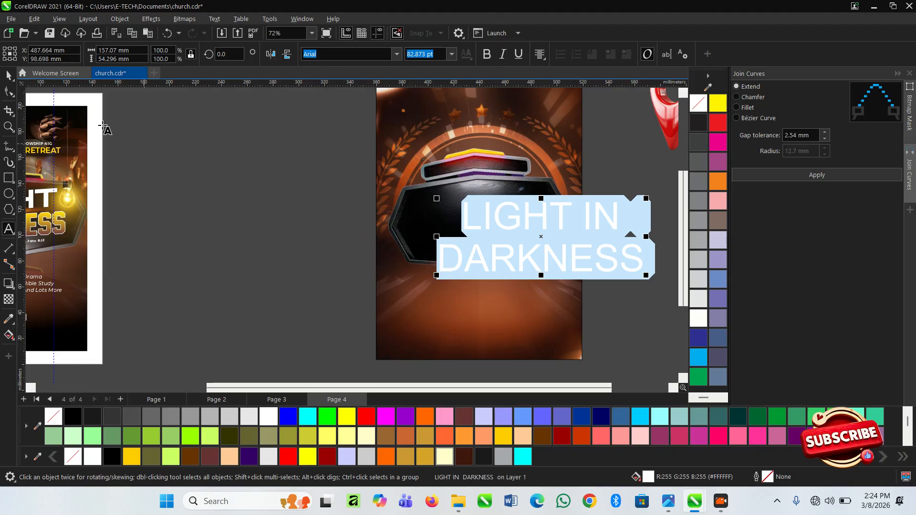
Set the title in Bebas Neue, scale it to about 59 pt and move it onto the badge's black panel.
click(397, 54)
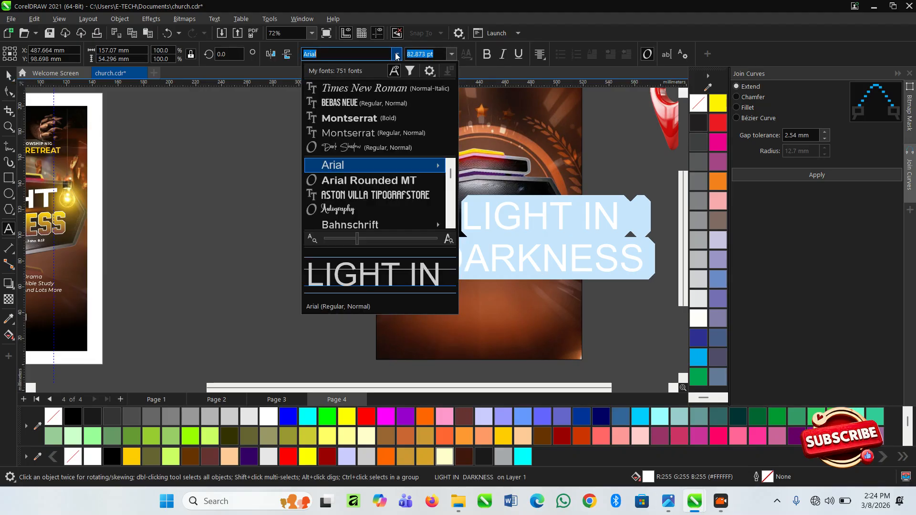
click(360, 103)
click(8, 75)
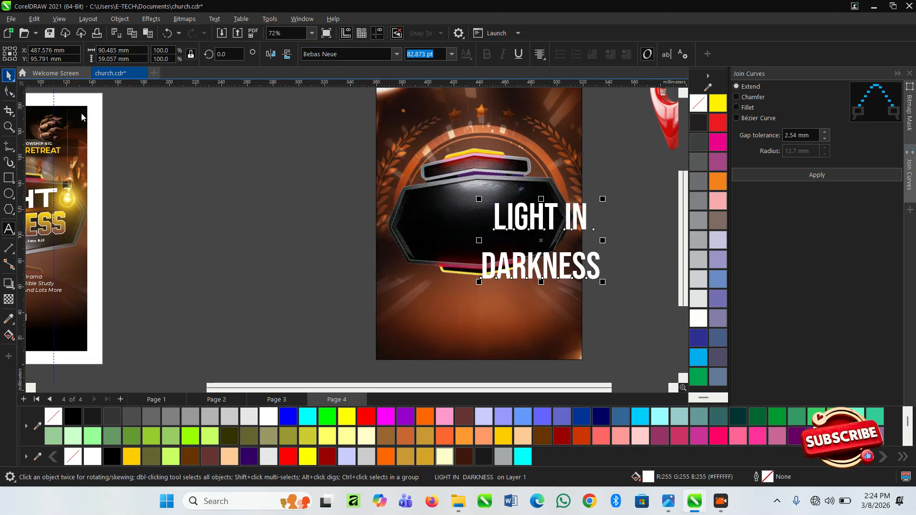
drag(606, 286, 561, 255)
scroll(525, 215, up, 3)
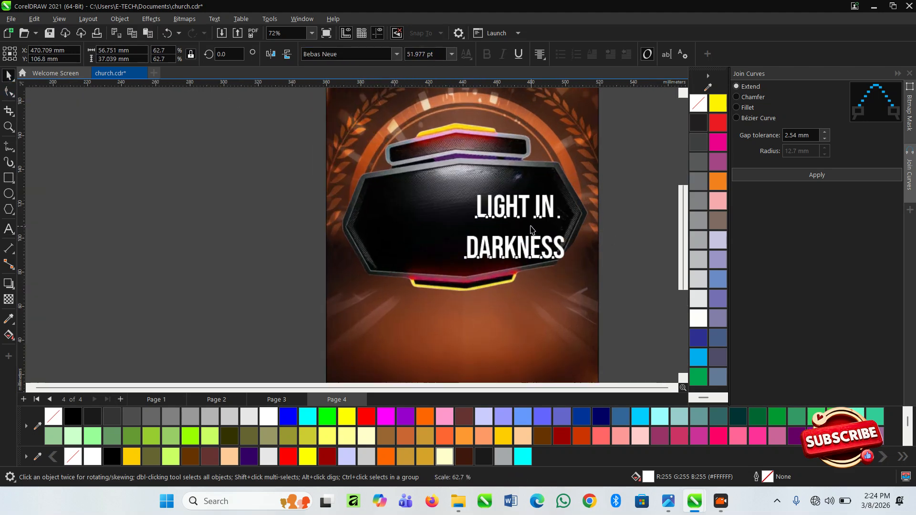
drag(521, 211, 444, 203)
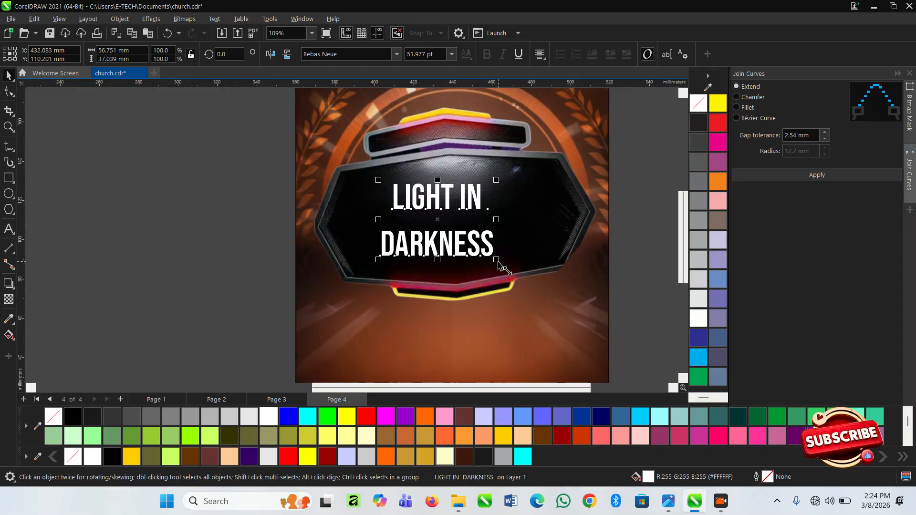
drag(498, 261, 511, 270)
Break the title apart into separate text objects for LIGHT, IN and DARKNESS.
double_click(473, 191)
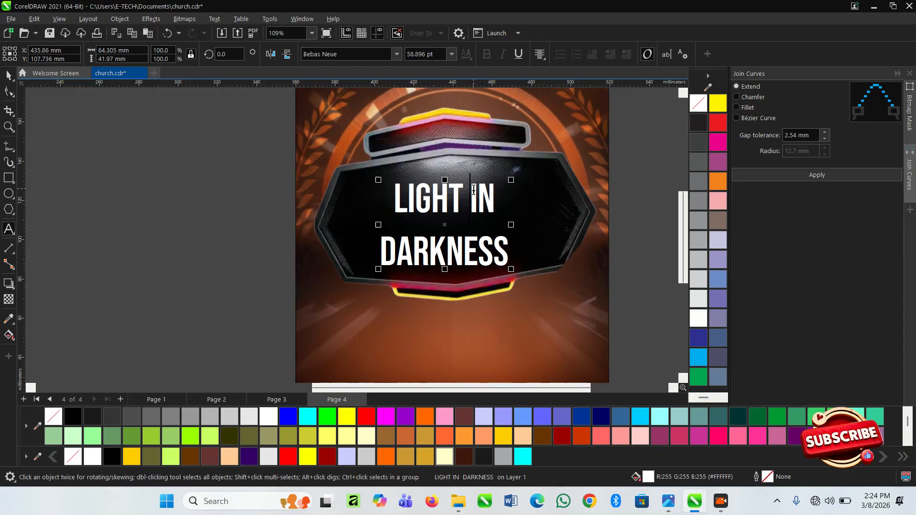
key(ctrl+k)
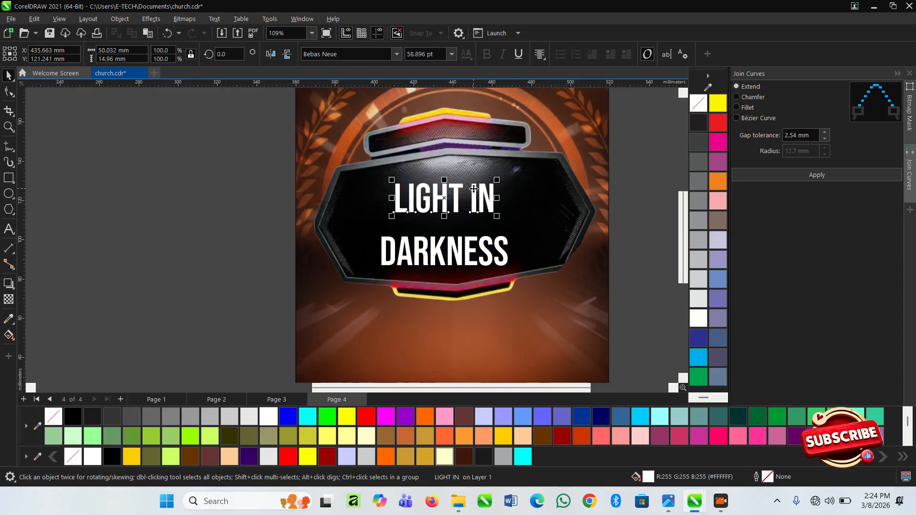
click(446, 207)
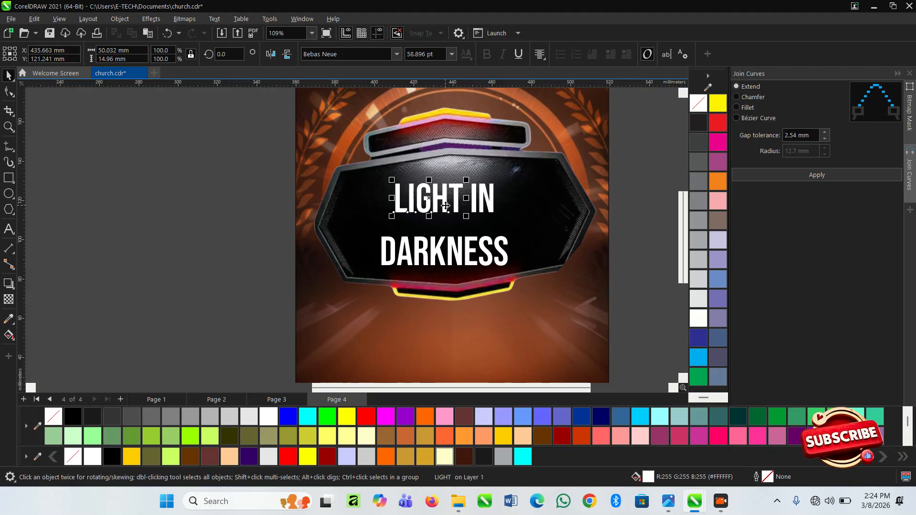
Set the word LIGHT in the Monument Extended font.
click(389, 54)
text(Monument Extended)
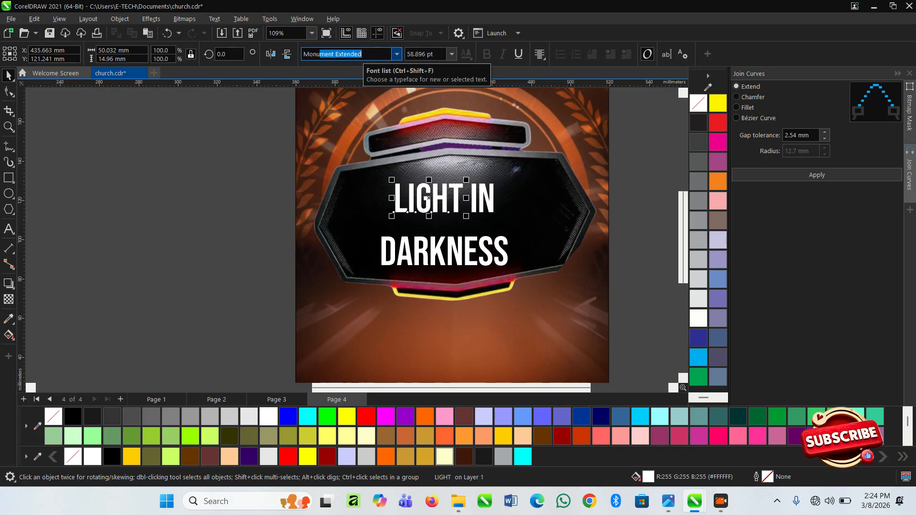
key(Return)
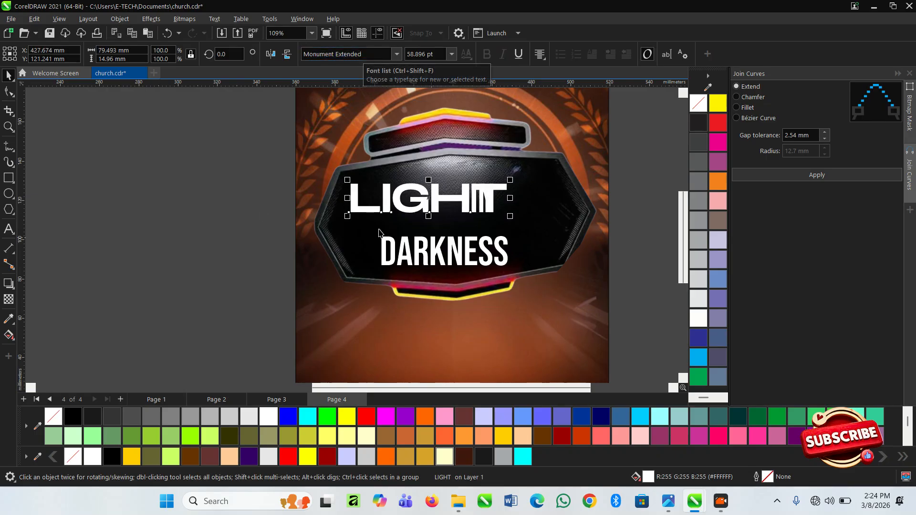
Move the word IN outside the flyer and enlarge LIGHT to about 106 mm wide across the badge's upper half.
drag(634, 163, 408, 230)
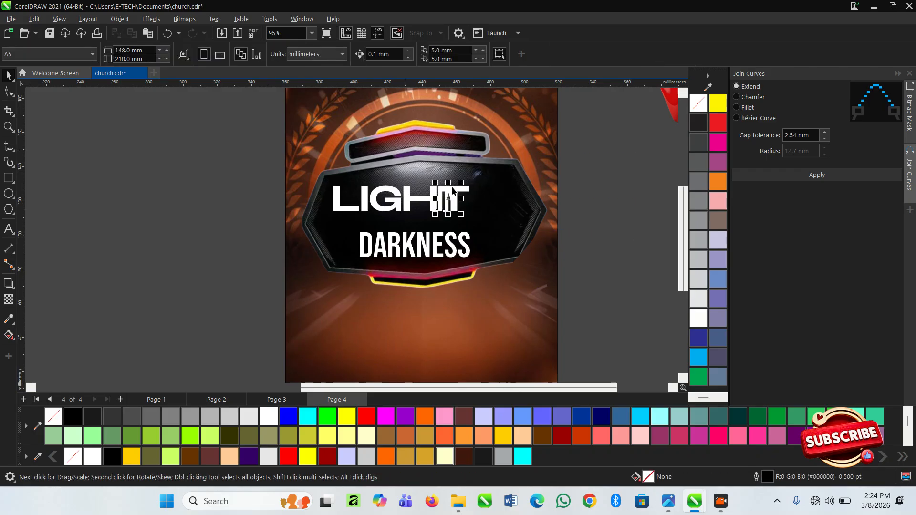
drag(450, 201, 199, 232)
scroll(305, 239, up, 1)
click(494, 205)
drag(496, 179, 549, 160)
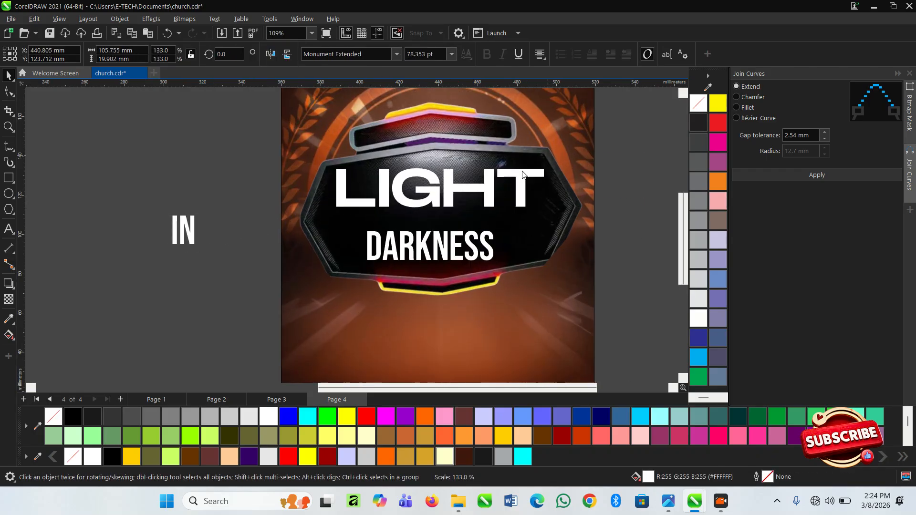
scroll(458, 191, up, 2)
drag(448, 188, 446, 197)
Set the word DARKNESS in the Jersey M54 font.
click(435, 259)
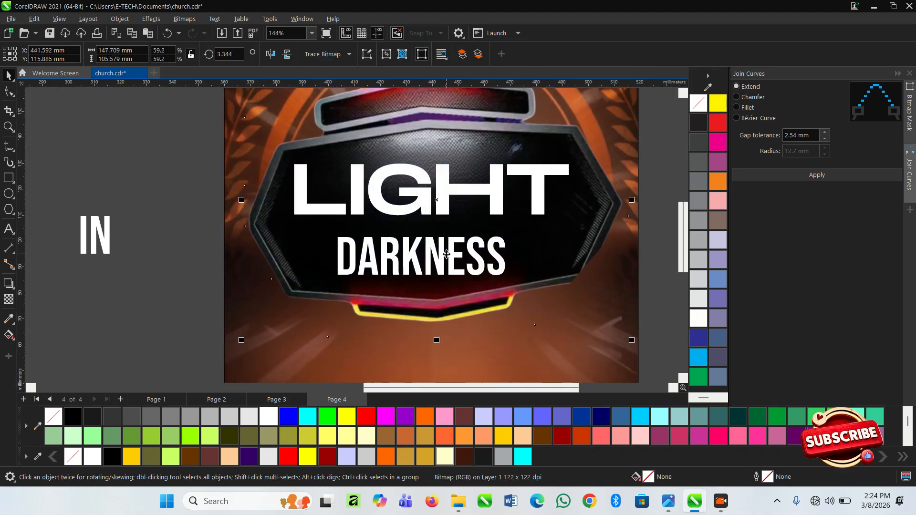
click(355, 55)
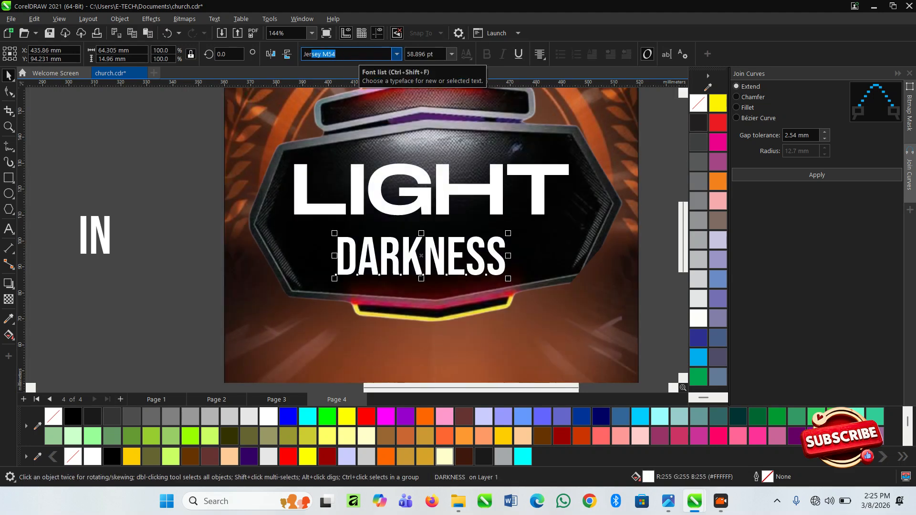
key(Return)
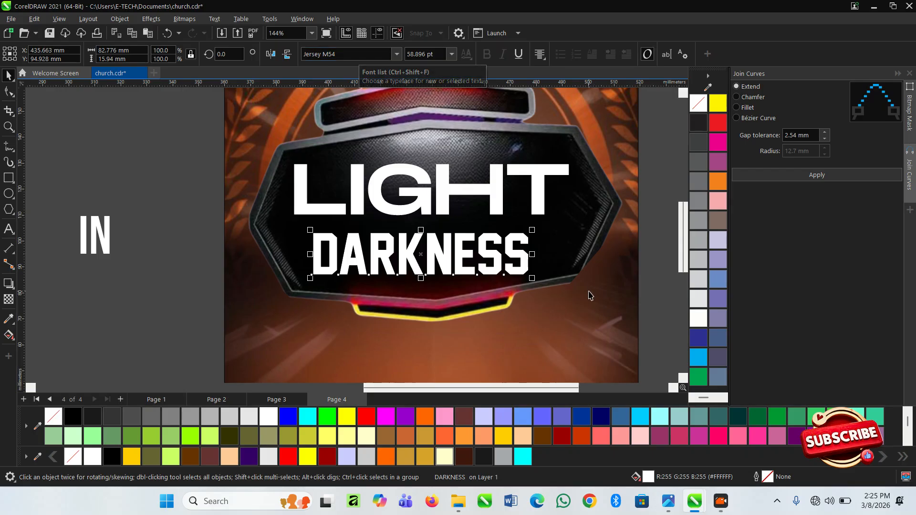
Enlarge DARKNESS to about 70 pt just below LIGHT and shift LIGHT so the left edges of both words line up.
drag(532, 230, 569, 223)
mouse_move(463, 244)
mouse_down()
mouse_move(445, 242)
mouse_move(454, 242)
mouse_up()
drag(560, 221, 564, 219)
click(538, 190)
drag(536, 173, 559, 173)
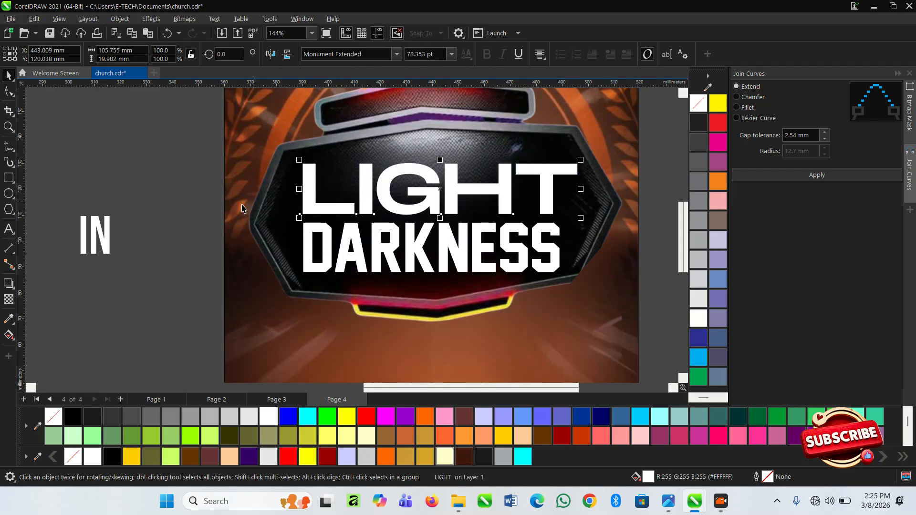
click(199, 296)
Fill DARKNESS with a near-vertical fountain fill running from gold (#CC9933) at its base to yellow at its top.
click(375, 254)
click(387, 272)
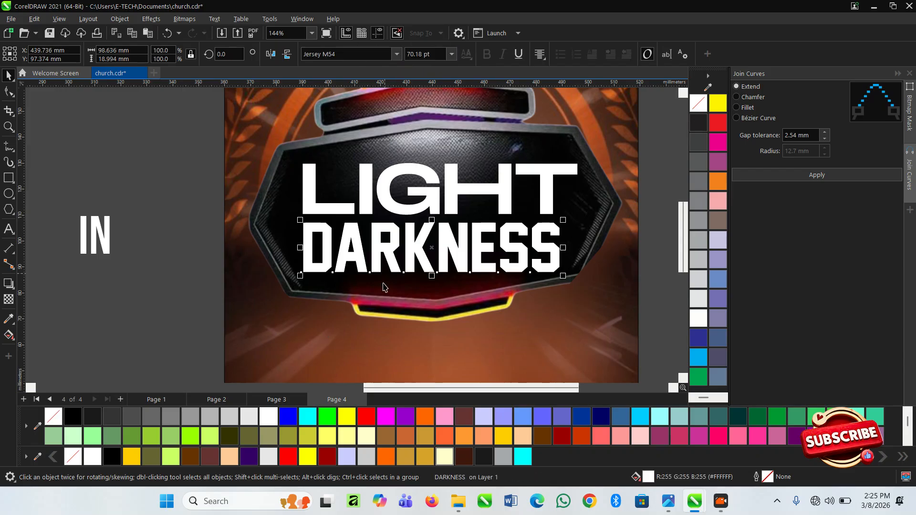
scroll(388, 272, down, 3)
scroll(458, 235, up, 2)
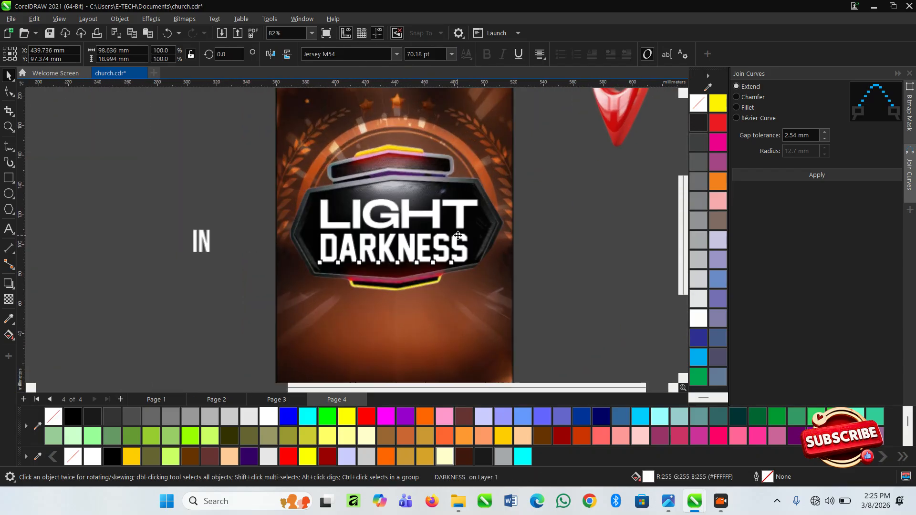
scroll(459, 236, up, 2)
click(434, 436)
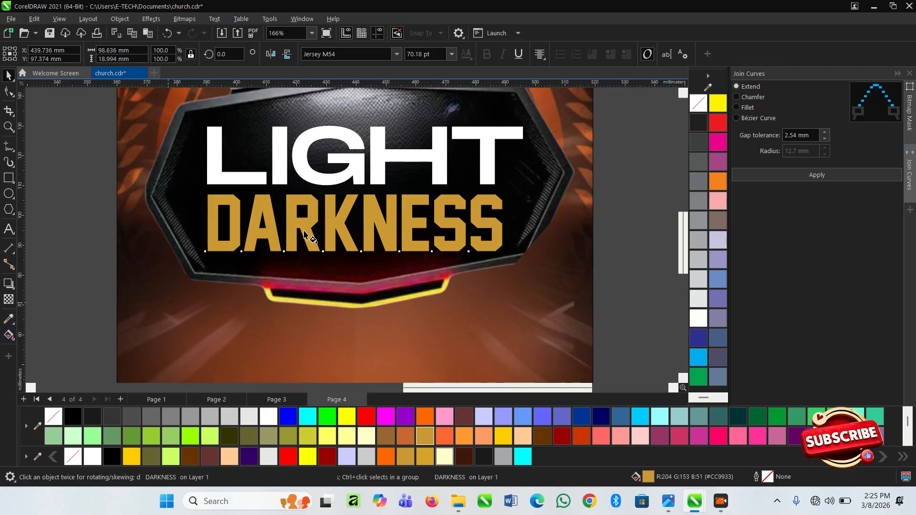
key(g)
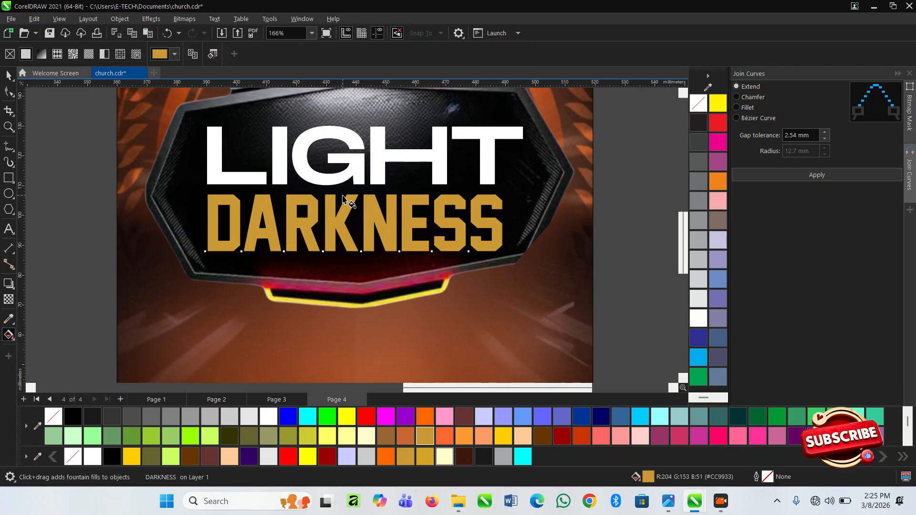
drag(344, 245, 341, 204)
click(343, 199)
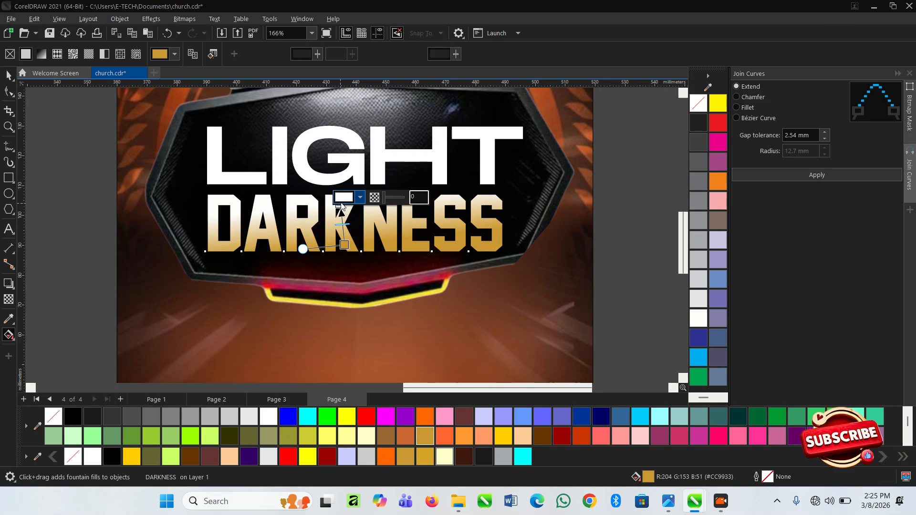
click(350, 415)
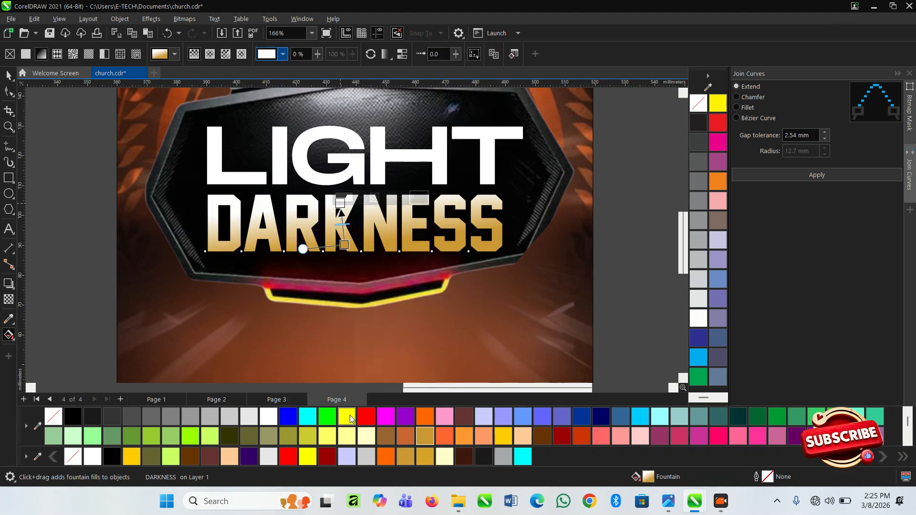
drag(341, 204, 340, 204)
key(space)
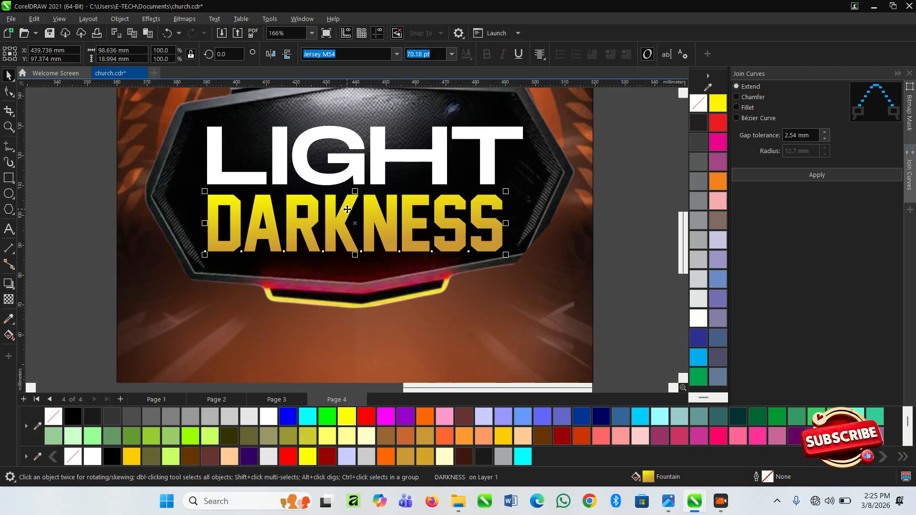
Give DARKNESS a white 4 pt outline placed behind the fill and scaling with the object.
key(F12)
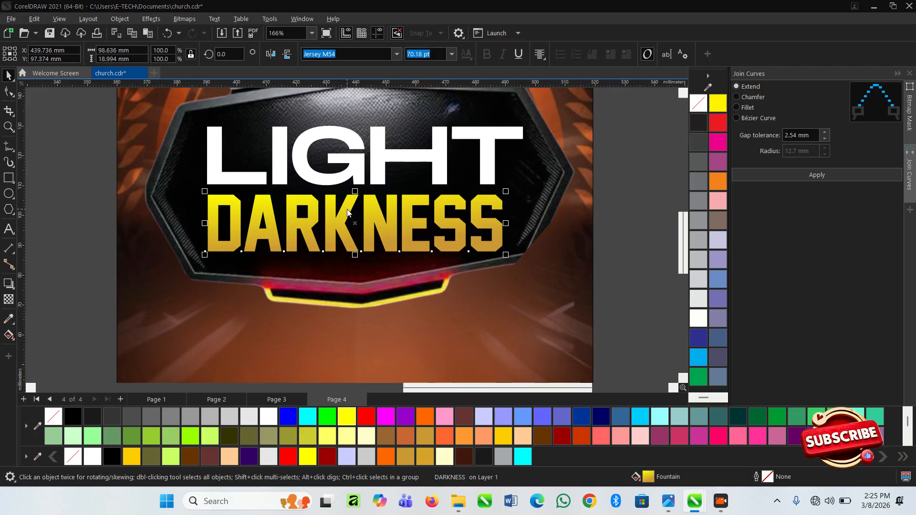
click(404, 187)
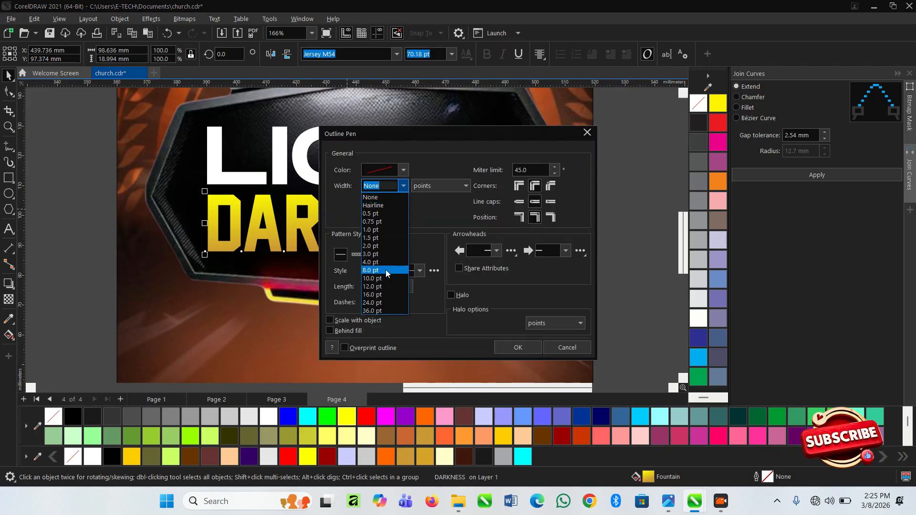
click(382, 262)
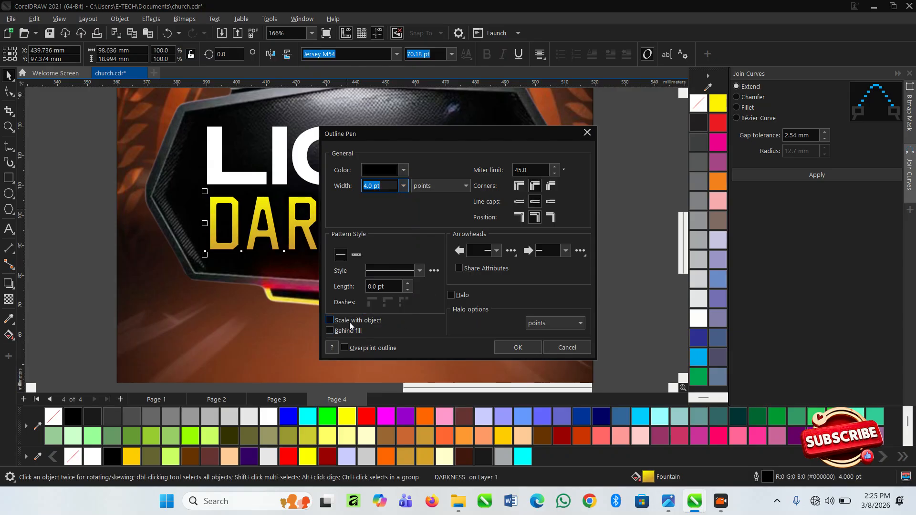
click(330, 321)
click(330, 331)
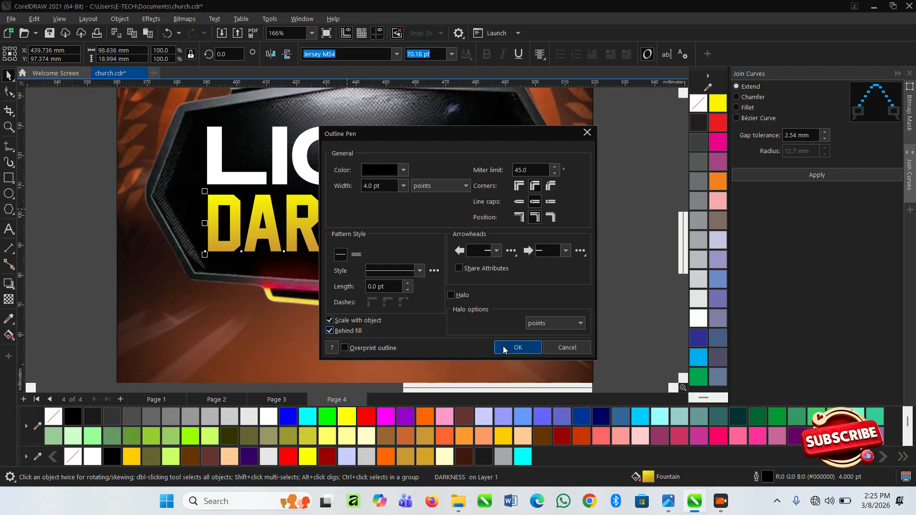
click(503, 346)
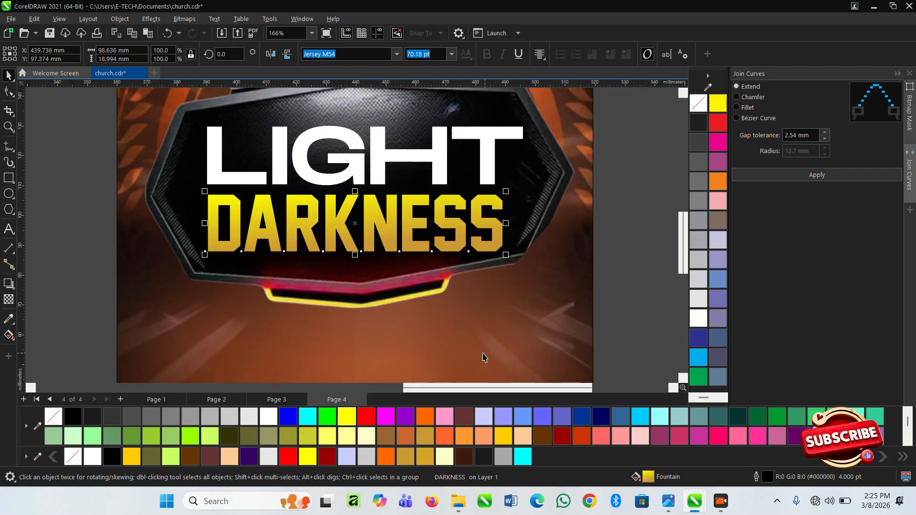
right_click(270, 418)
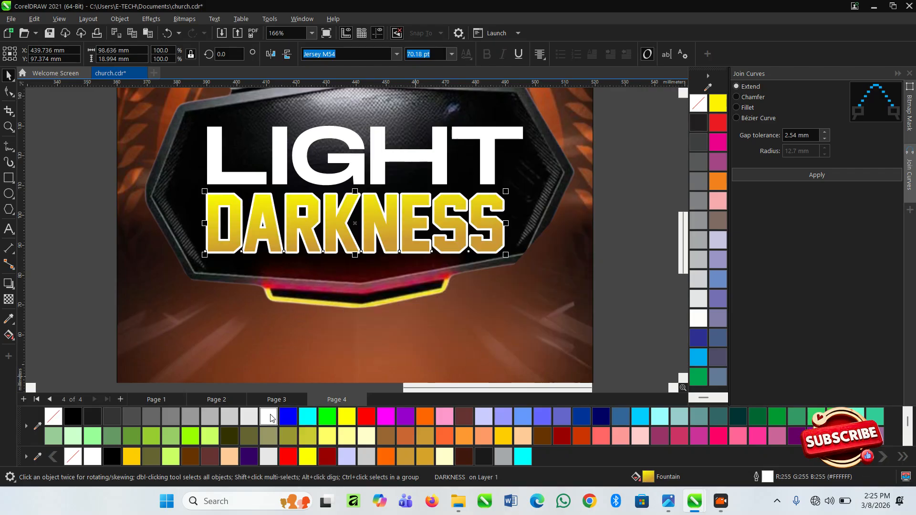
scroll(441, 204, down, 3)
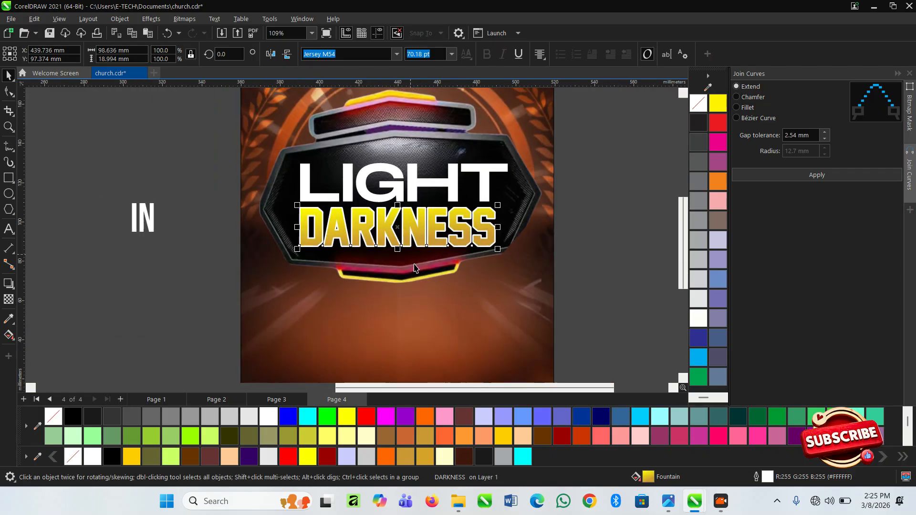
scroll(364, 246, up, 3)
scroll(364, 247, down, 3)
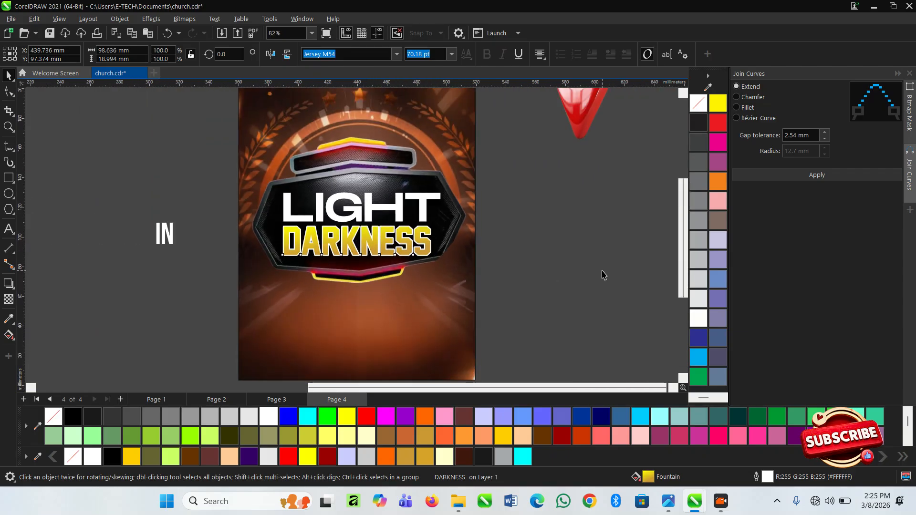
Rotate LIGHT and DARKNESS together about 3.7 degrees counterclockwise within the badge, undoing the stray move of the text.
drag(580, 276, 263, 175)
scroll(334, 206, up, 2)
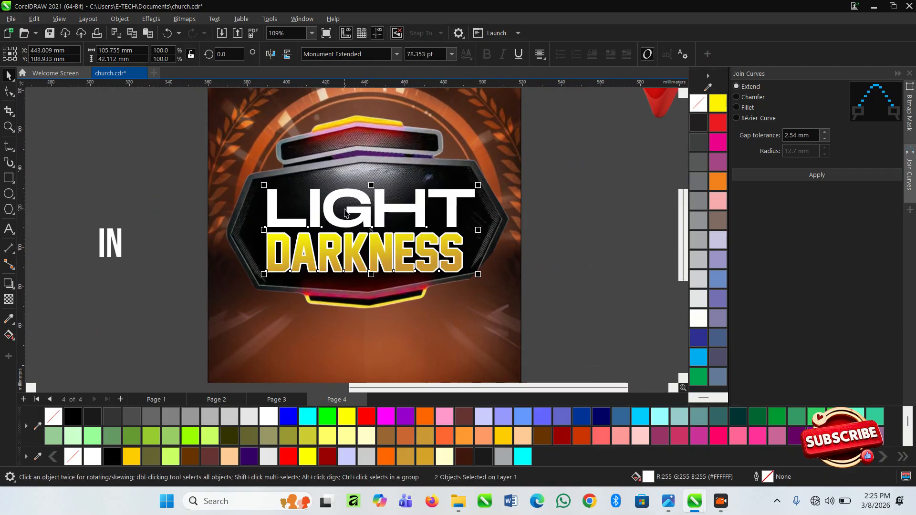
click(388, 239)
mouse_move(482, 277)
mouse_down()
mouse_move(487, 266)
mouse_move(489, 275)
mouse_up()
click(425, 250)
drag(410, 247, 409, 241)
key(ctrl+z)
click(589, 294)
scroll(409, 238, down, 4)
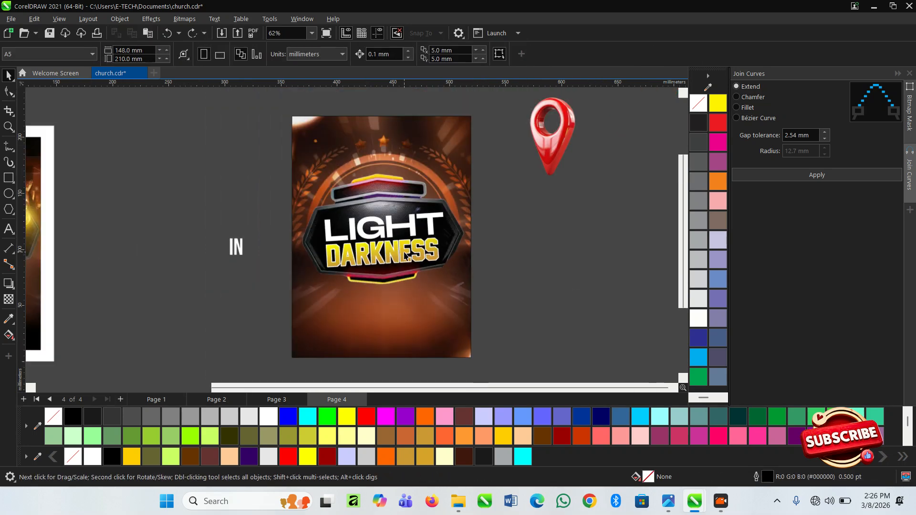
Bring the word IN beside the badge and draw a red-filled circle about 10 mm wide between LIGHT and DARKNESS.
drag(236, 246, 295, 238)
scroll(357, 237, up, 5)
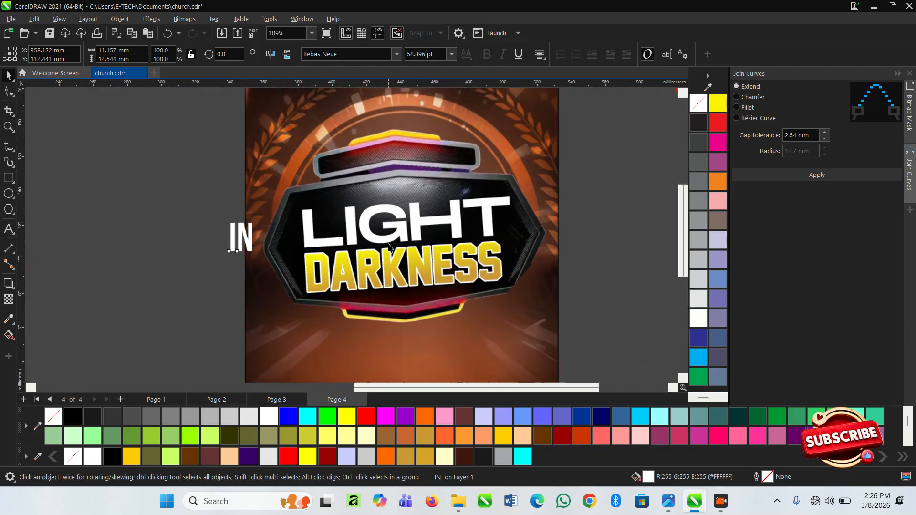
scroll(432, 265, up, 3)
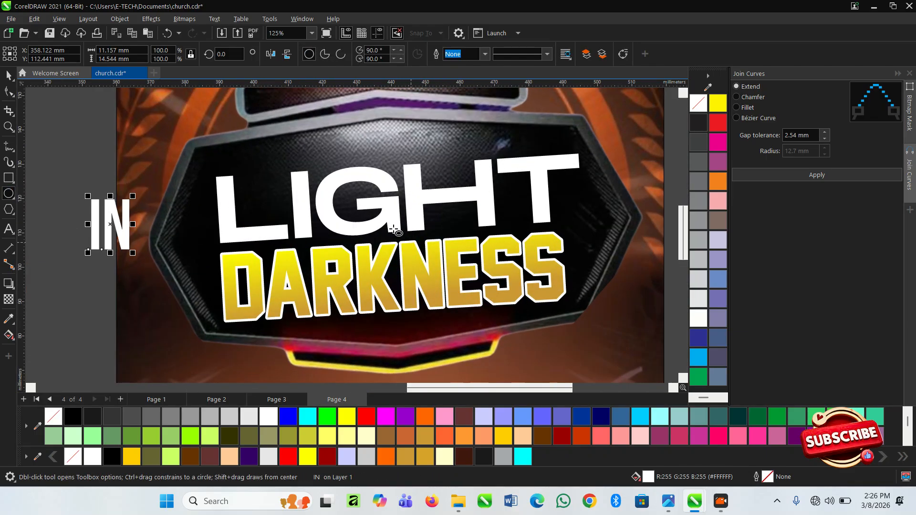
key(F7)
drag(388, 222, 423, 250)
key(space)
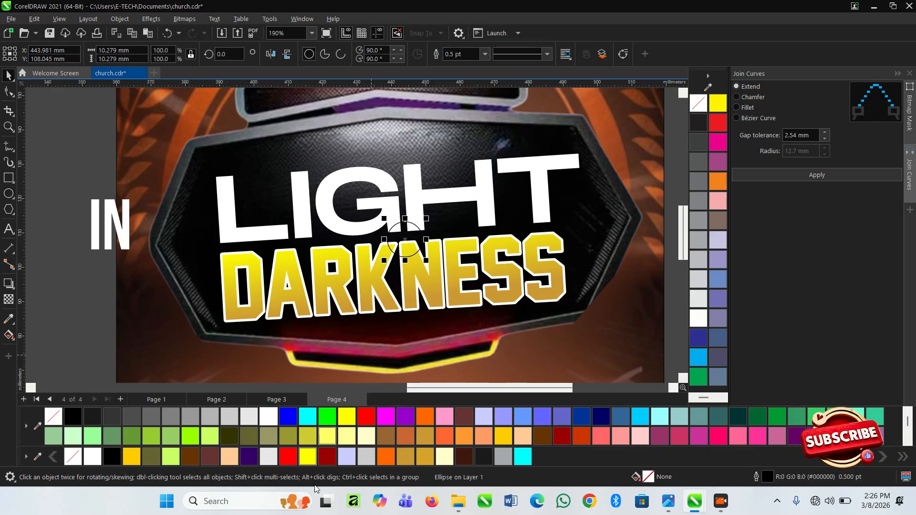
click(370, 421)
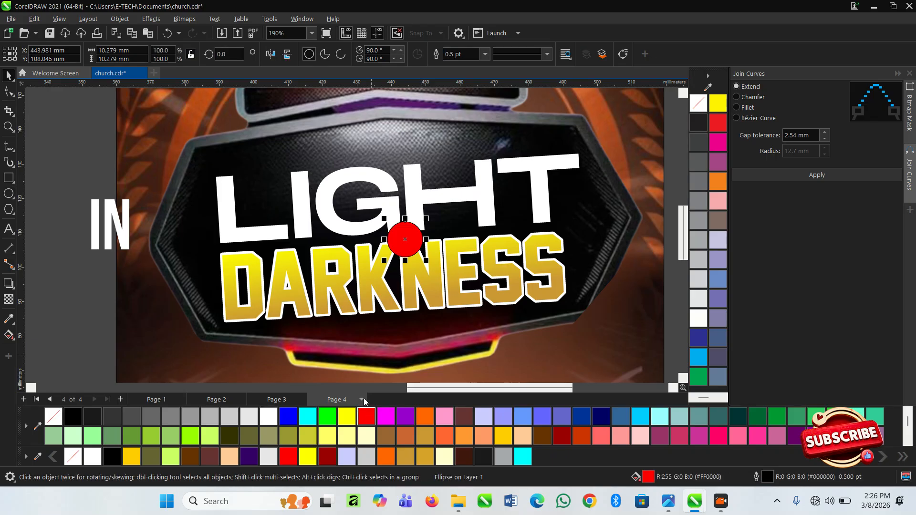
Move the word IN onto the red circle and shrink it to about 22.7 pt so it fits inside.
click(102, 227)
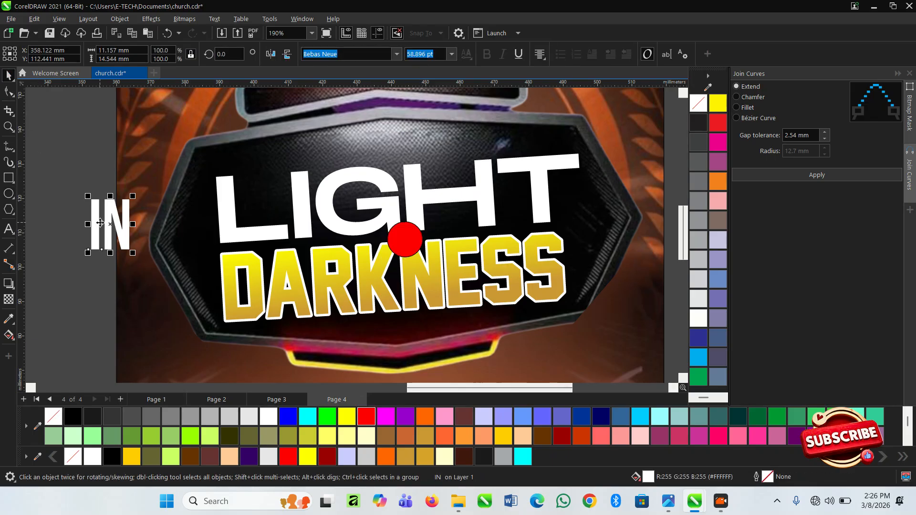
drag(102, 227, 419, 250)
scroll(424, 247, up, 5)
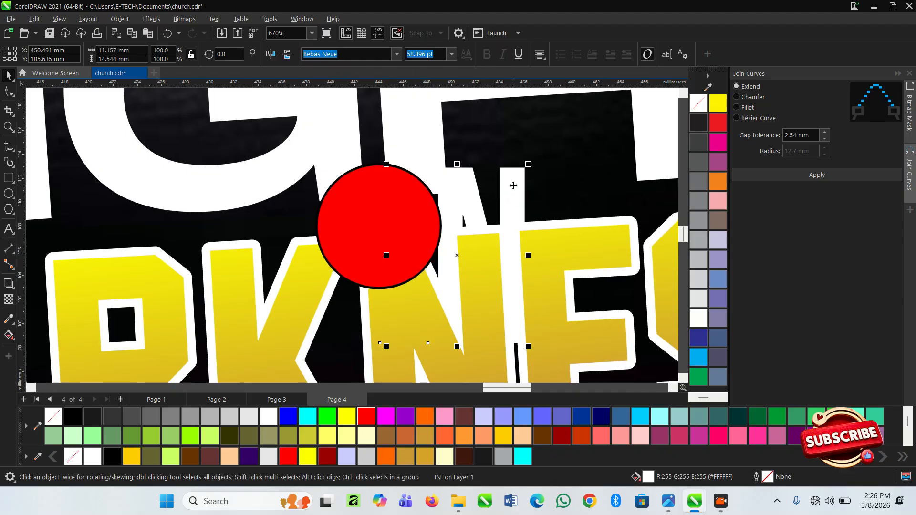
drag(528, 347, 380, 223)
scroll(380, 224, up, 2)
drag(407, 256, 415, 267)
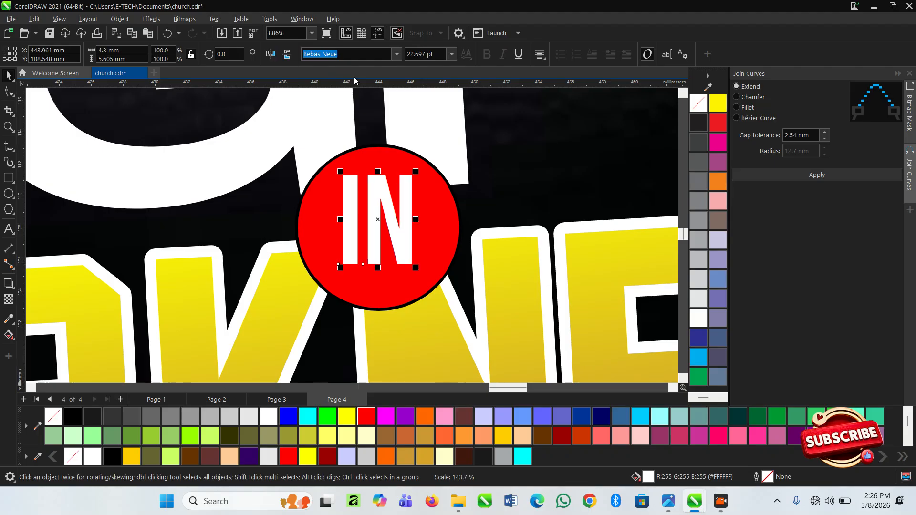
Set the word IN in Times New Roman Italic and change its text to lowercase "in".
click(396, 55)
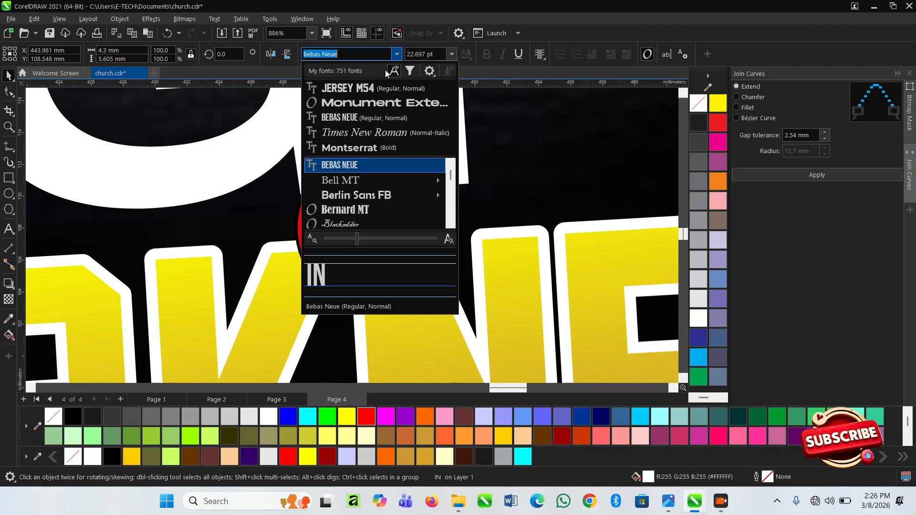
click(349, 135)
double_click(399, 202)
key(ctrl+a)
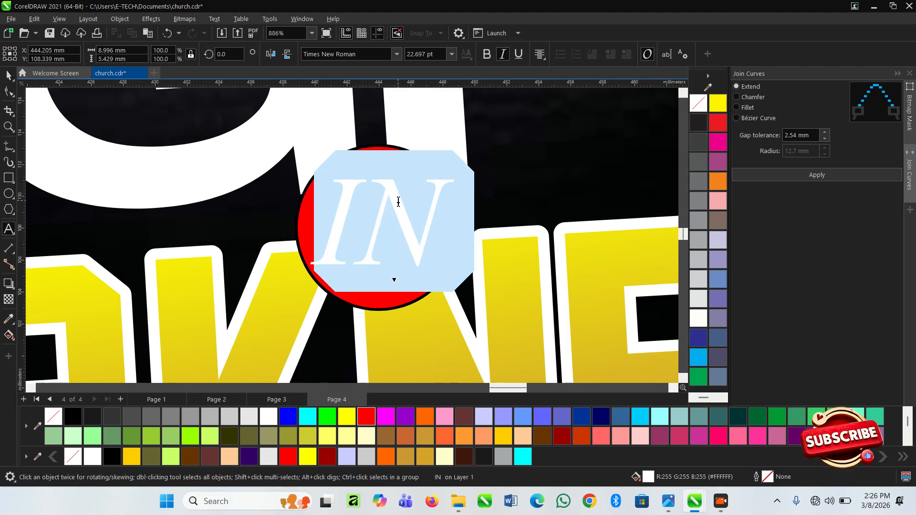
key(shift+F3)
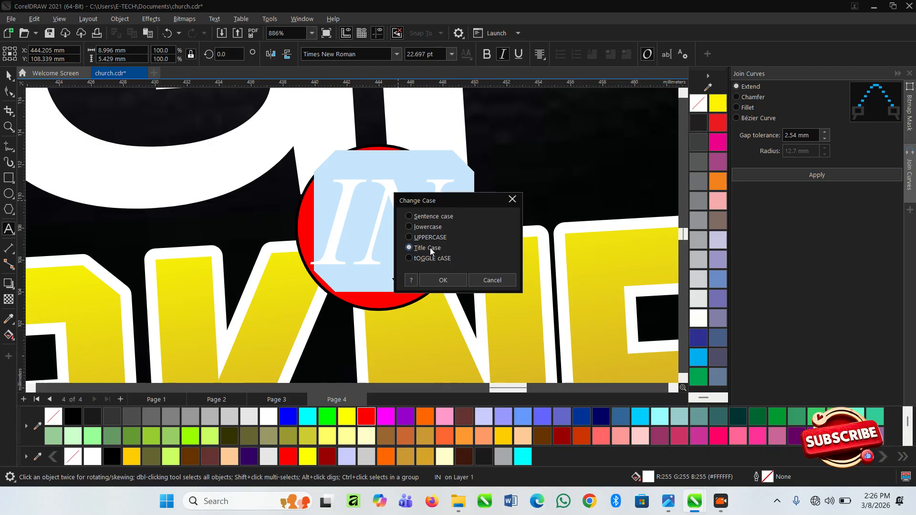
click(443, 280)
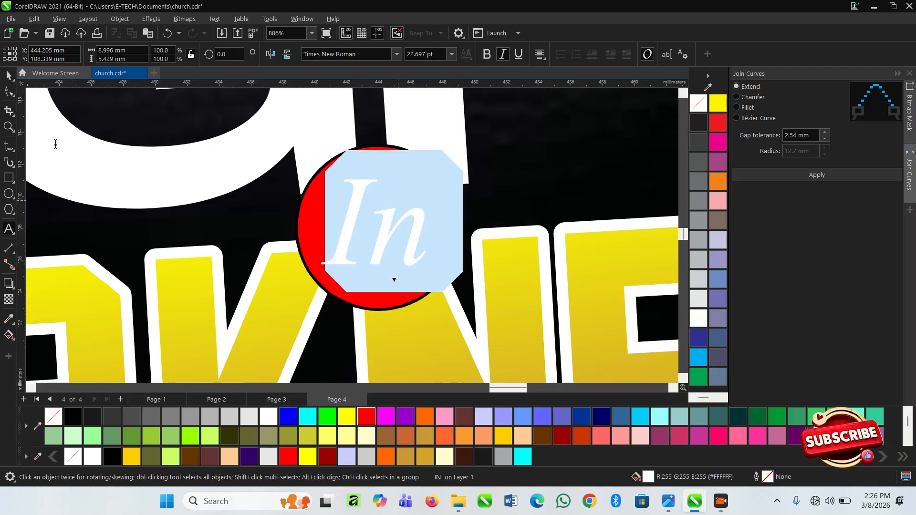
click(375, 229)
key(BackSpace)
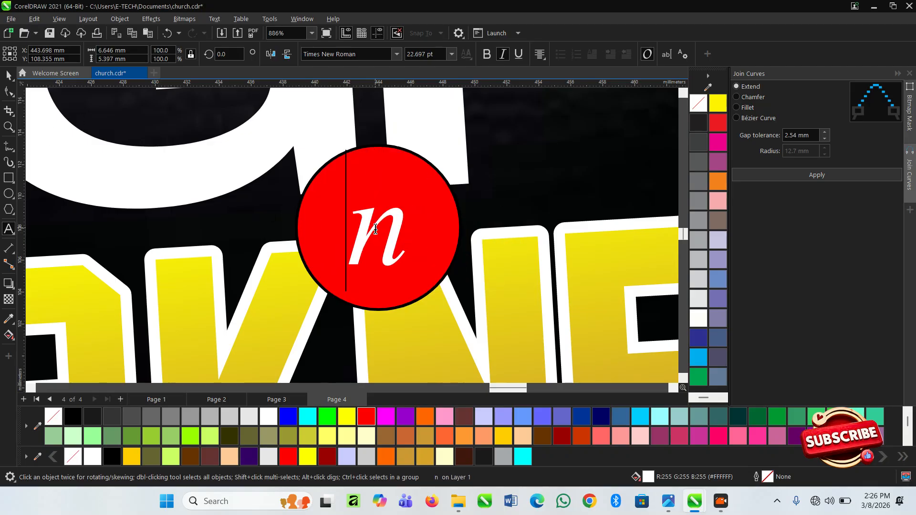
text(i)
key(ctrl+space)
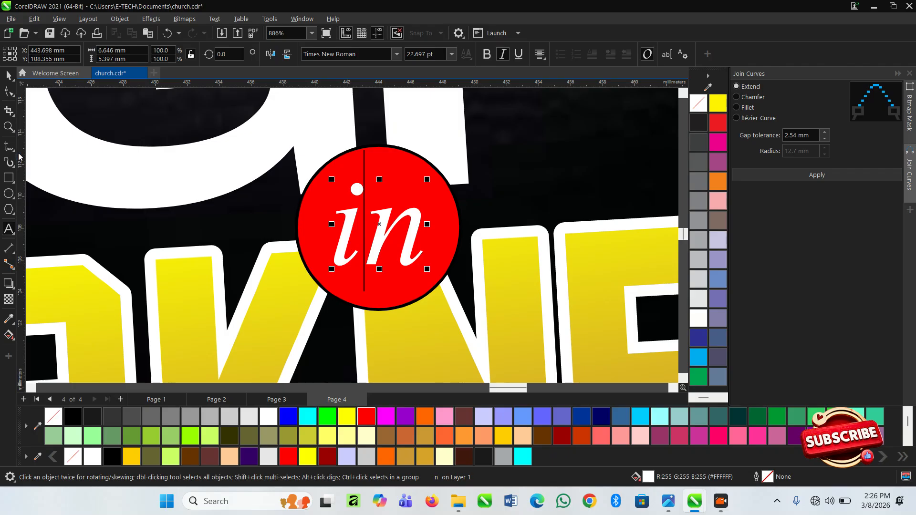
click(9, 76)
Give the red circle a white outline, then enlarge "in" to about 27.4 pt and centre it in the circle.
click(421, 166)
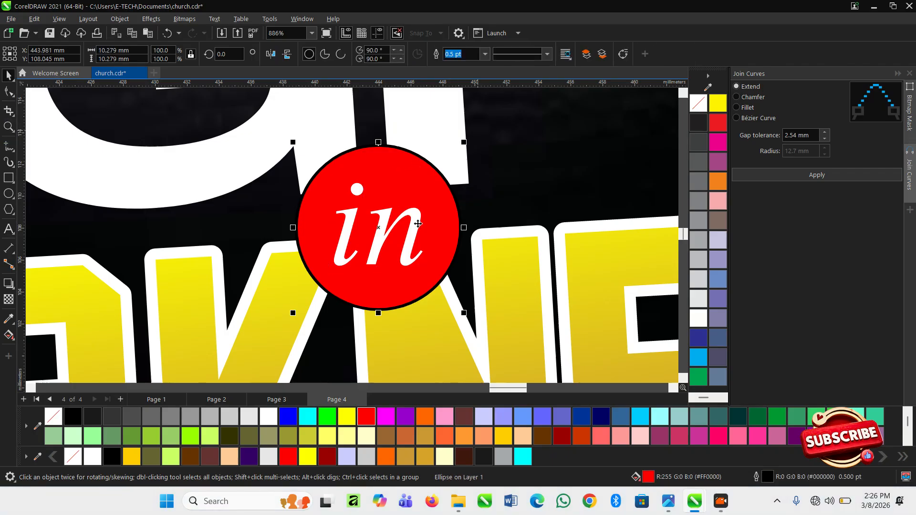
right_click(269, 417)
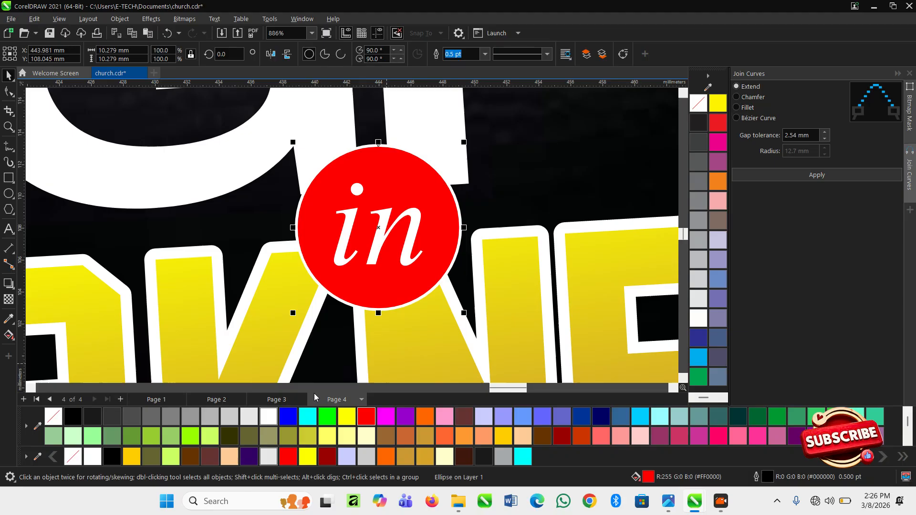
click(417, 212)
drag(428, 183, 438, 172)
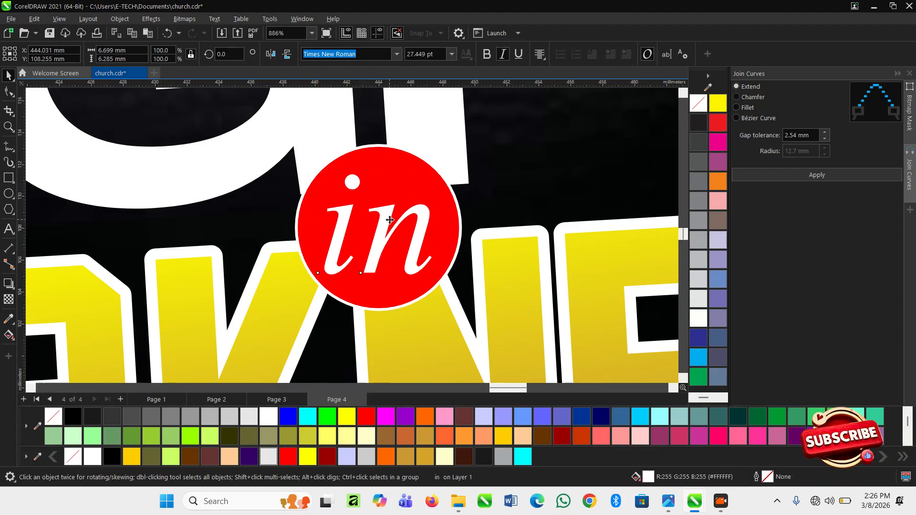
scroll(389, 220, down, 5)
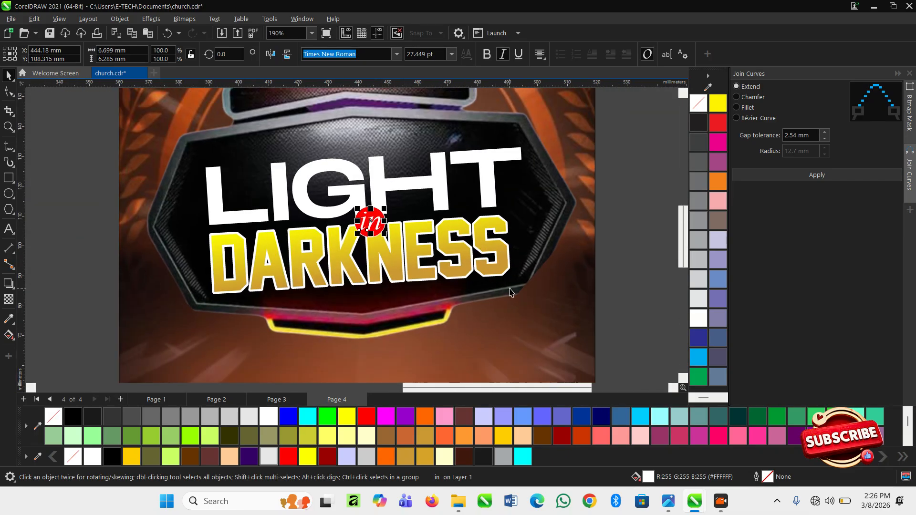
Enlarge LIGHT, DARKNESS and the "in" circle together to about 109 mm wide inside the badge.
scroll(509, 292, down, 3)
drag(605, 318, 303, 194)
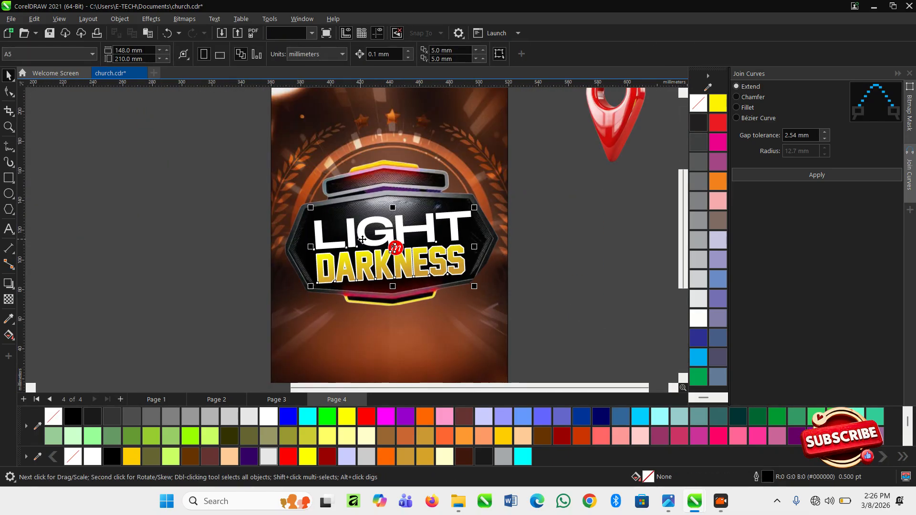
scroll(362, 240, up, 1)
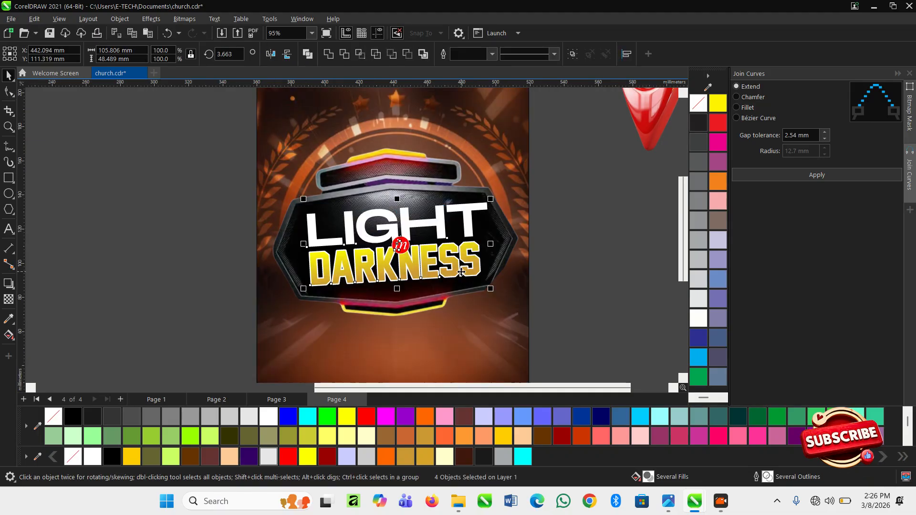
scroll(497, 298, up, 1)
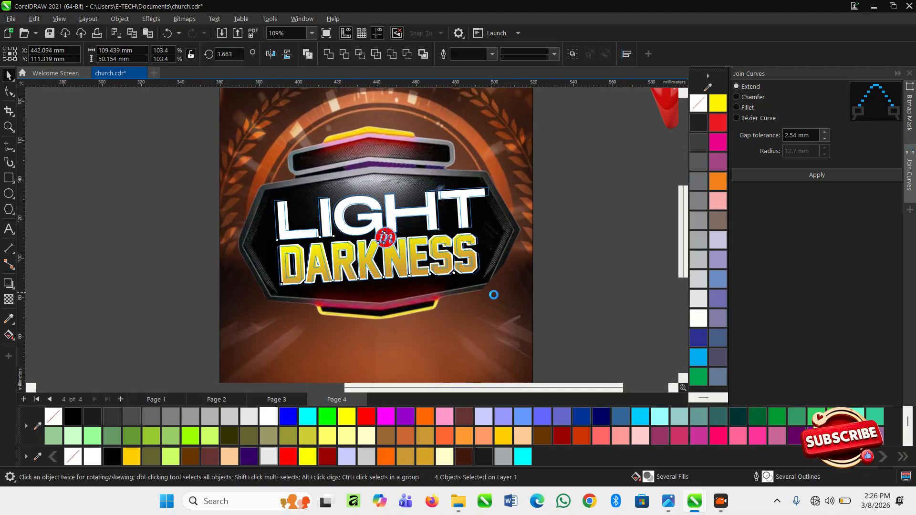
scroll(420, 260, down, 2)
click(526, 301)
Place the red location pin at the flyer's lower left, scaled down to about 17 mm wide.
click(553, 177)
drag(588, 196, 346, 350)
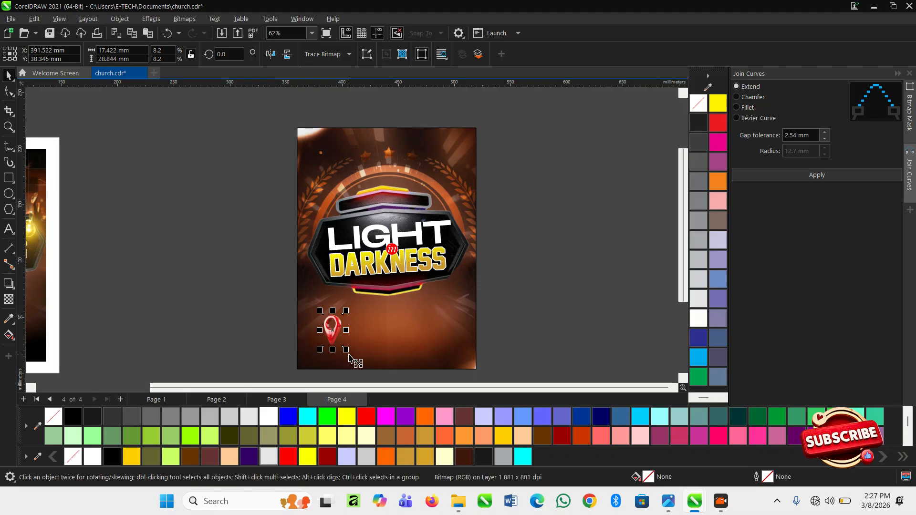
scroll(404, 337, down, 1)
Remove the outline from the clipped background rectangle and bring the reference flyer and the new design into view together.
click(463, 318)
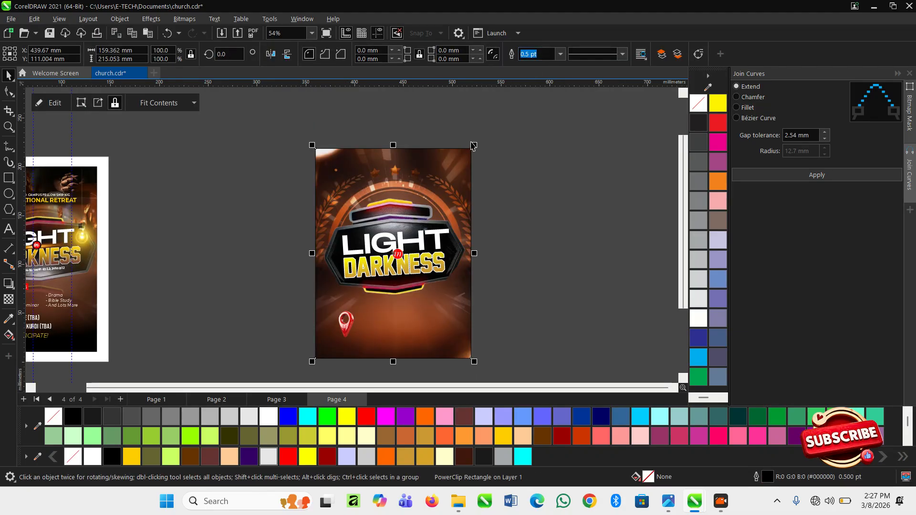
scroll(468, 152, up, 8)
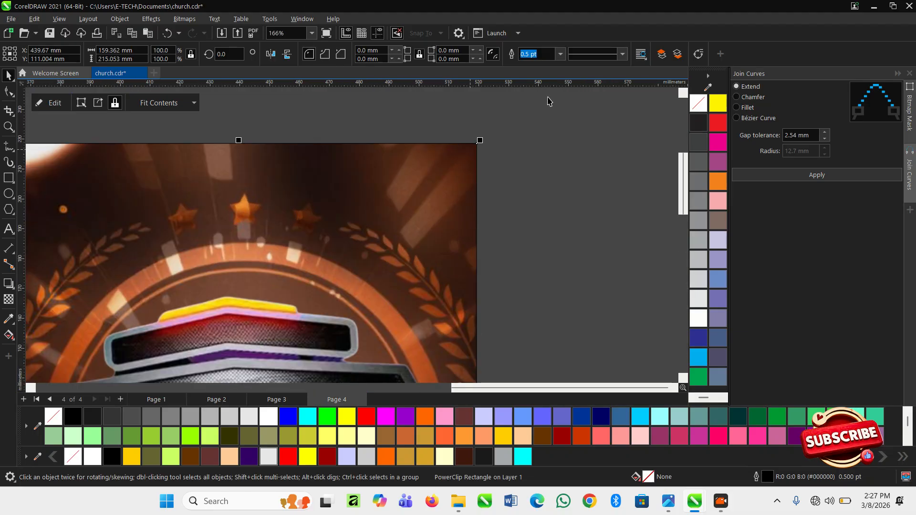
click(561, 54)
click(529, 68)
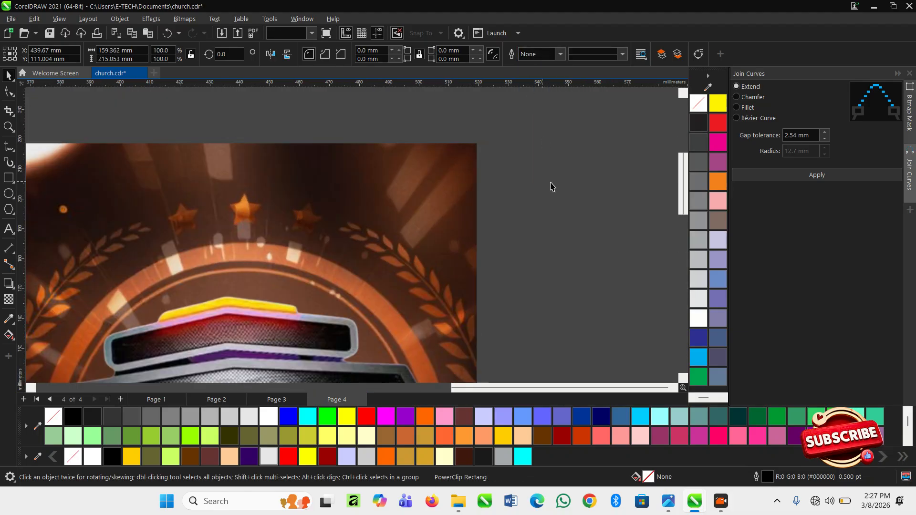
click(546, 188)
scroll(576, 163, down, 4)
key(z)
drag(191, 152, 613, 359)
key(space)
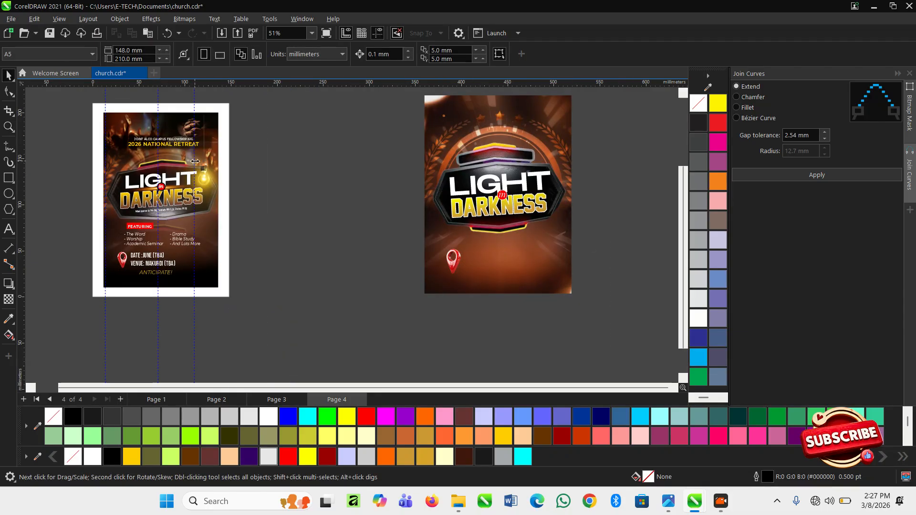
Copy the yellow hanging light bulb photo from File Explorer's Downloads folder and paste it into the church.cdr document.
click(208, 183)
scroll(204, 180, up, 5)
scroll(364, 215, down, 2)
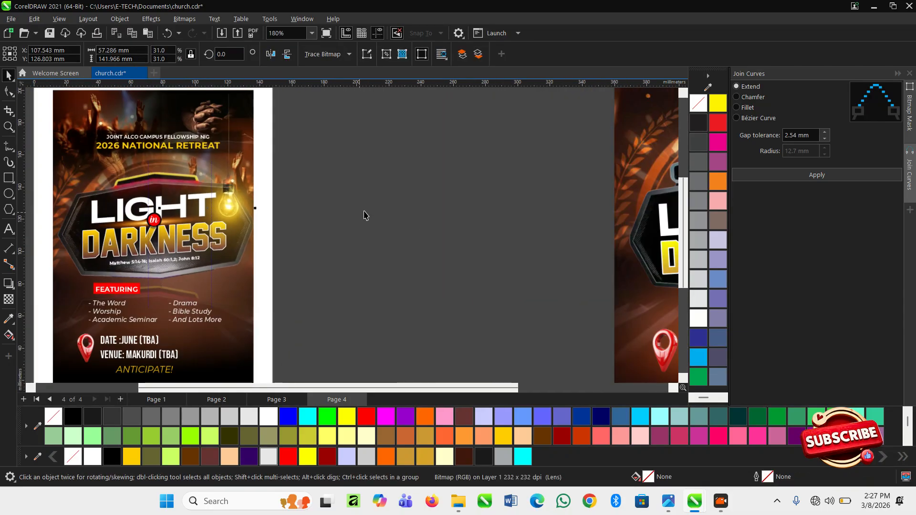
click(393, 259)
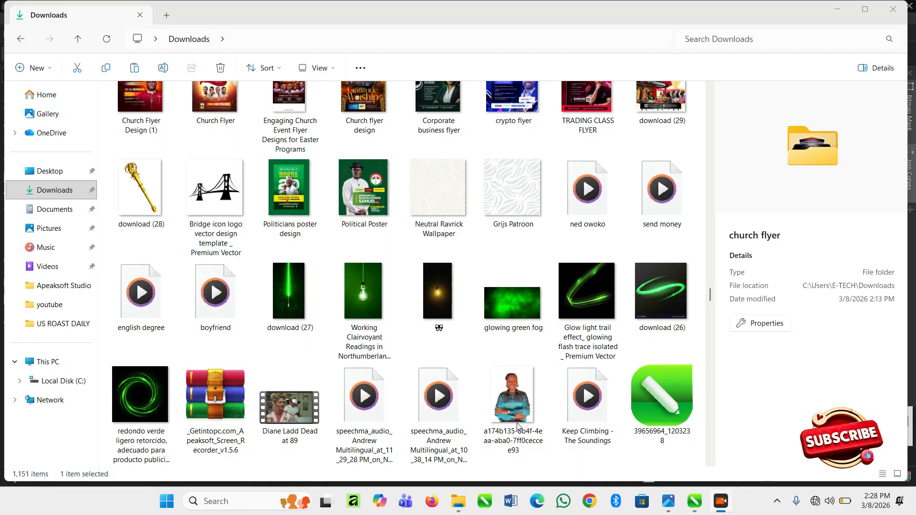
click(431, 291)
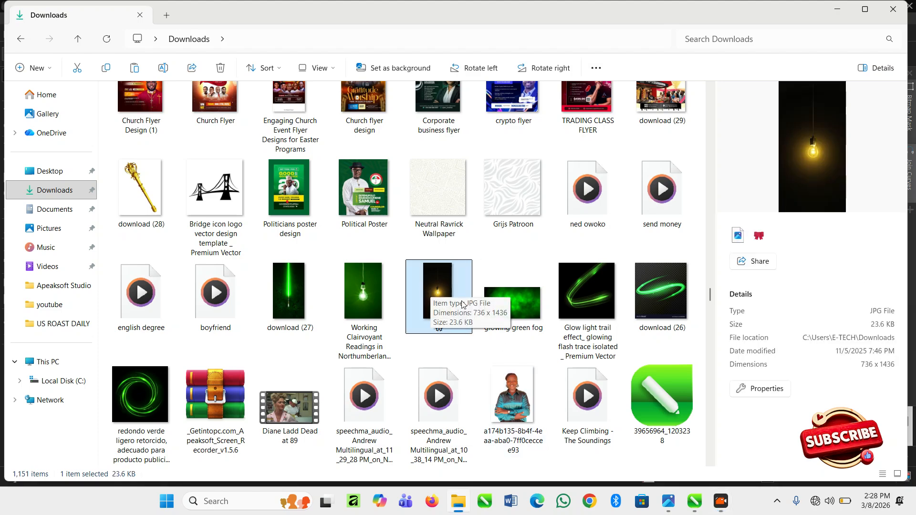
key(alt+Tab)
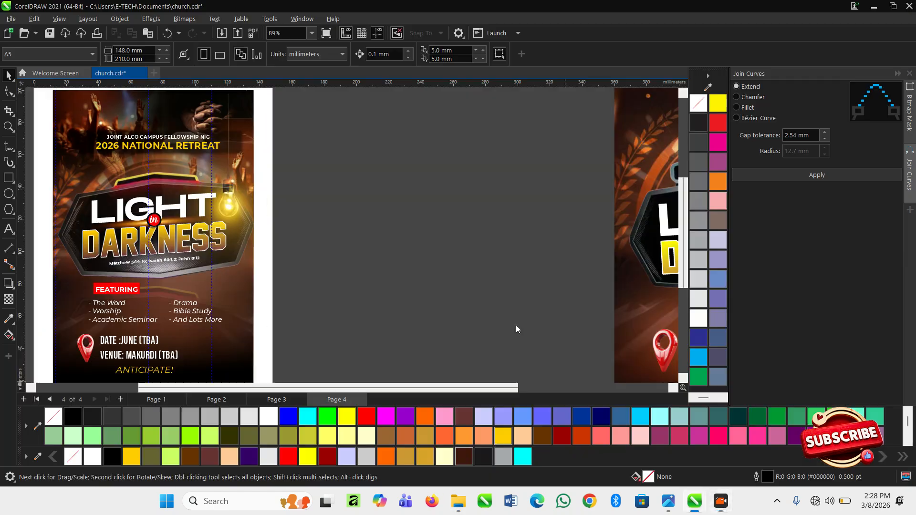
key(ctrl+v)
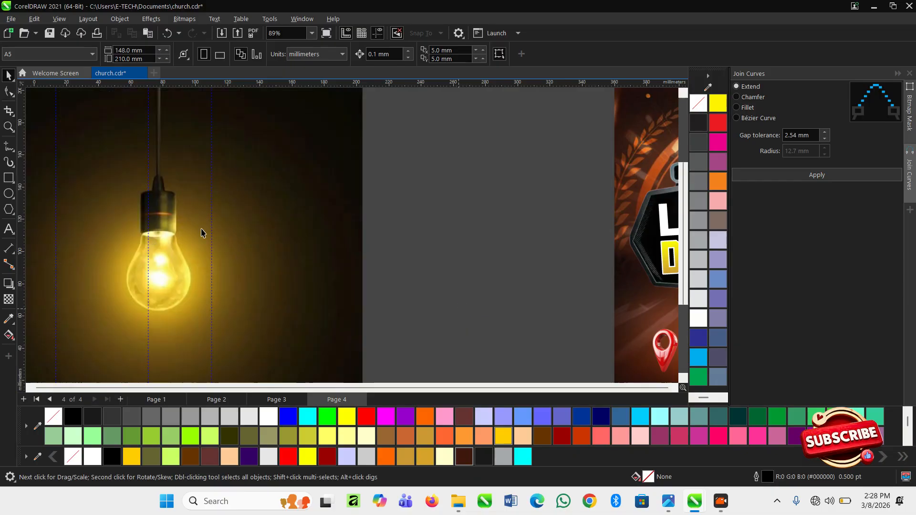
Scale the pasted light bulb photo down to about 87 mm wide and place it beside the new flyer design.
scroll(213, 248, down, 3)
click(173, 167)
drag(174, 168, 445, 163)
drag(521, 347, 454, 272)
key(z)
drag(310, 158, 549, 332)
scroll(353, 244, up, 2)
key(space)
click(359, 199)
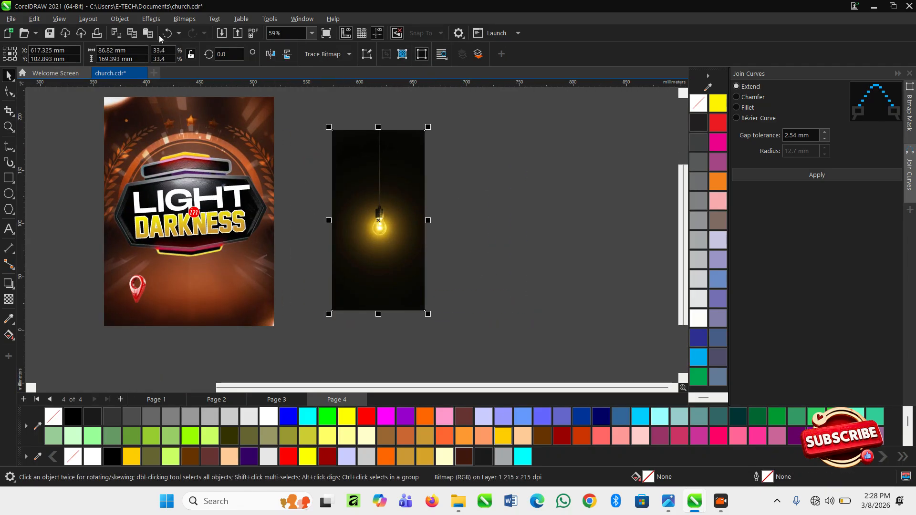
Set the transparency merge mode of the light bulb photo to Screen.
click(8, 300)
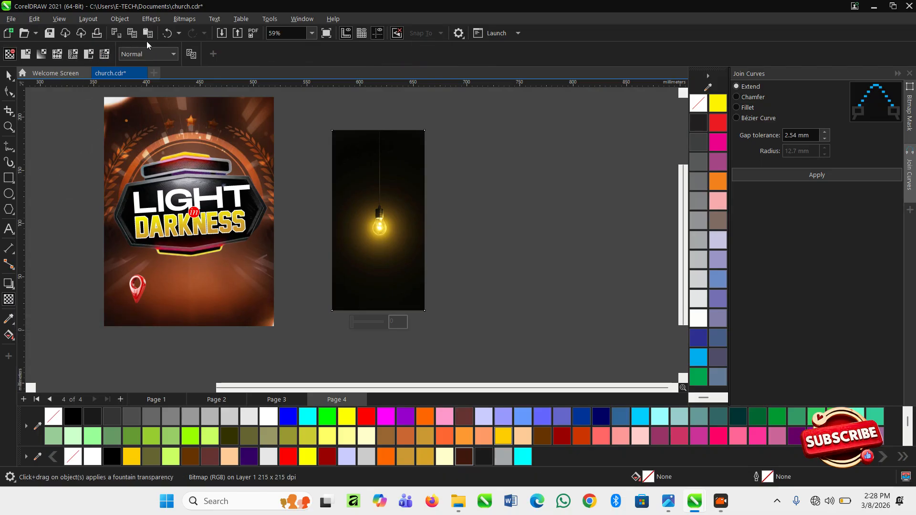
click(152, 53)
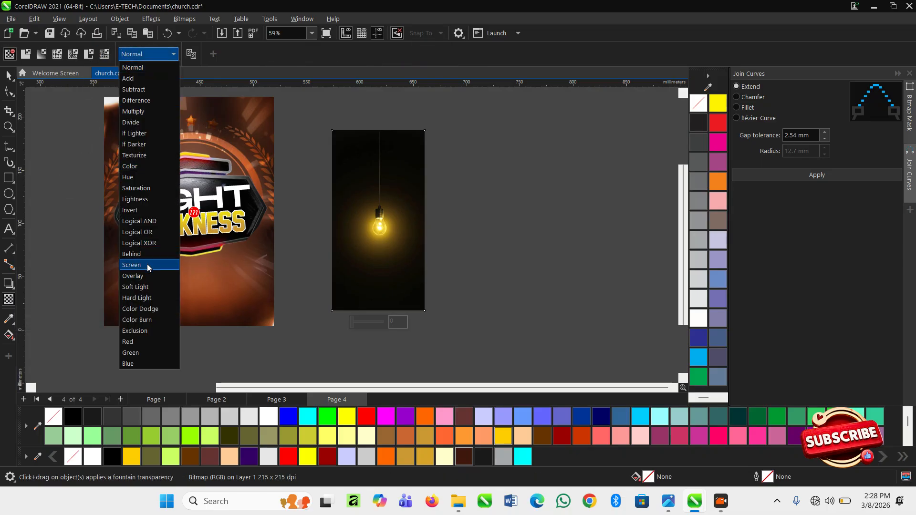
click(149, 266)
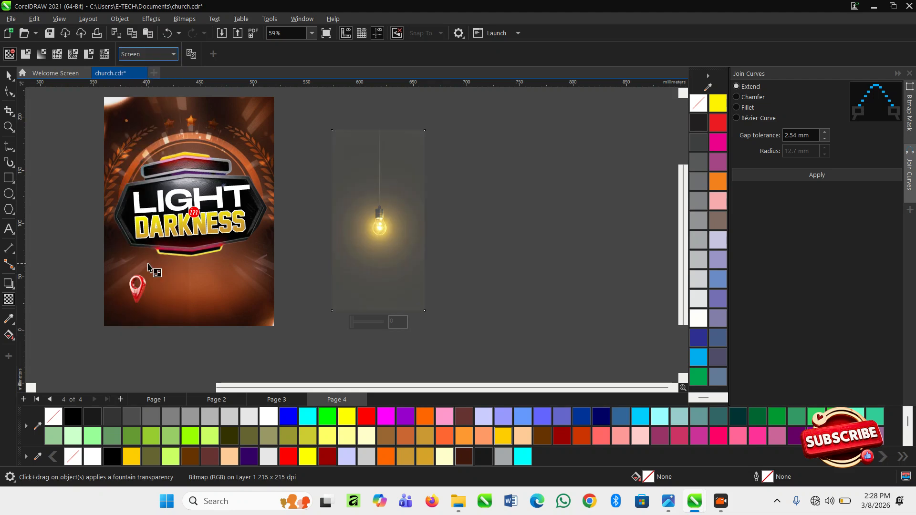
click(13, 77)
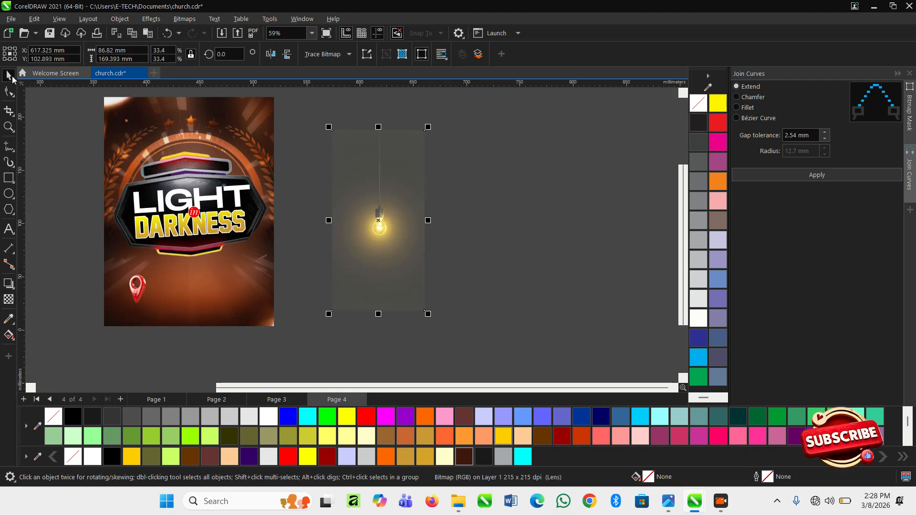
Try the light bulb over the T of LIGHT, and move it aside off the badge.
click(433, 196)
scroll(437, 221, down, 4)
click(357, 185)
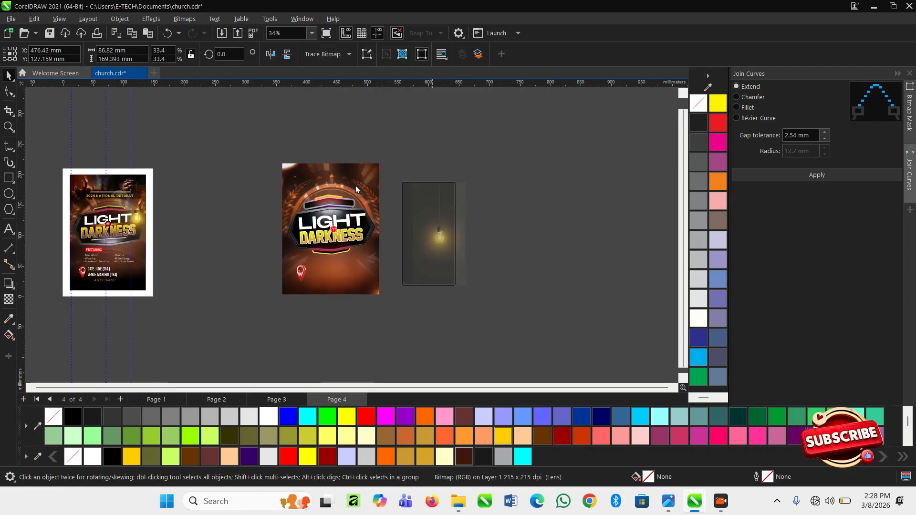
scroll(358, 191, up, 3)
drag(364, 209, 369, 204)
scroll(337, 256, up, 2)
scroll(337, 255, up, 2)
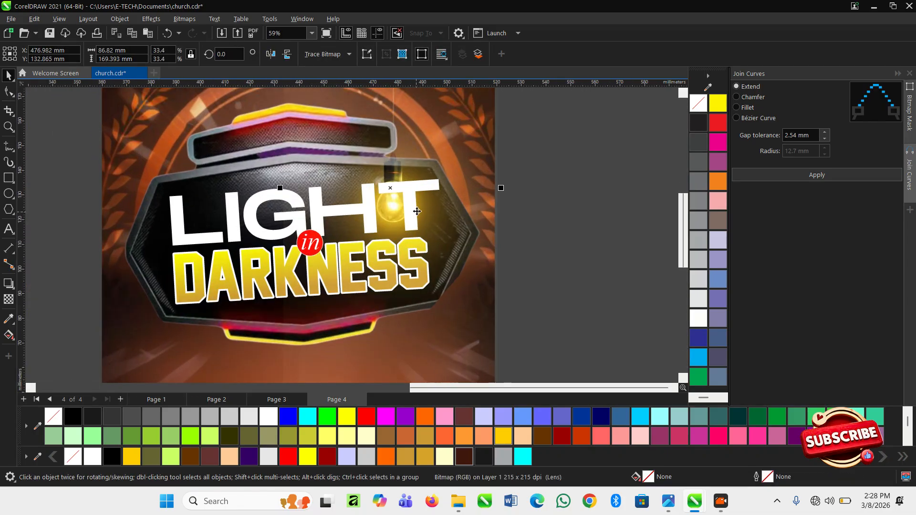
drag(392, 184, 437, 264)
drag(454, 199, 543, 159)
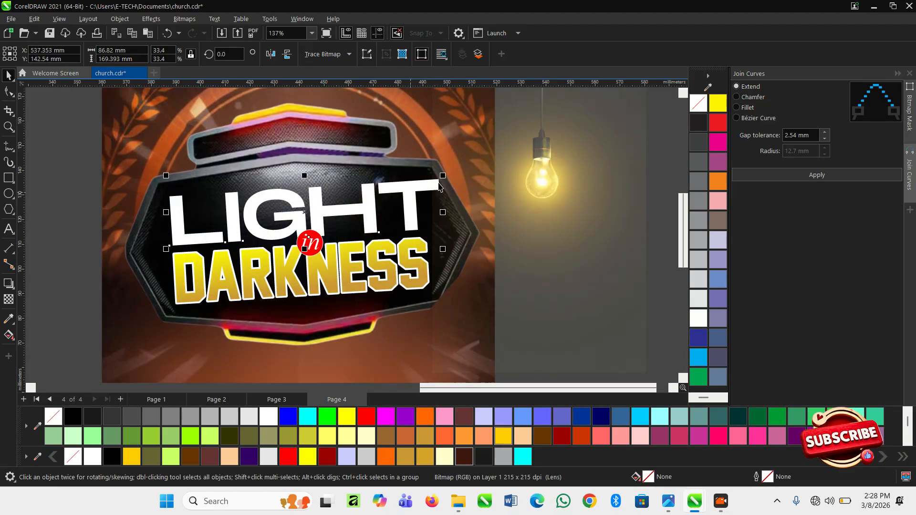
Scale LIGHT down to about 100 mm wide and shrink DARKNESS to a similar width, leaving room for the bulb.
click(437, 191)
drag(447, 174, 419, 181)
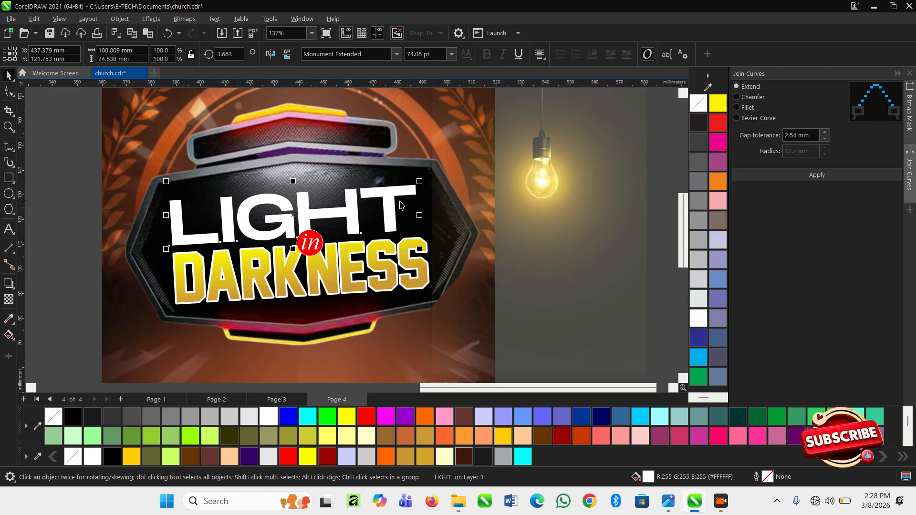
click(406, 260)
drag(431, 306, 411, 302)
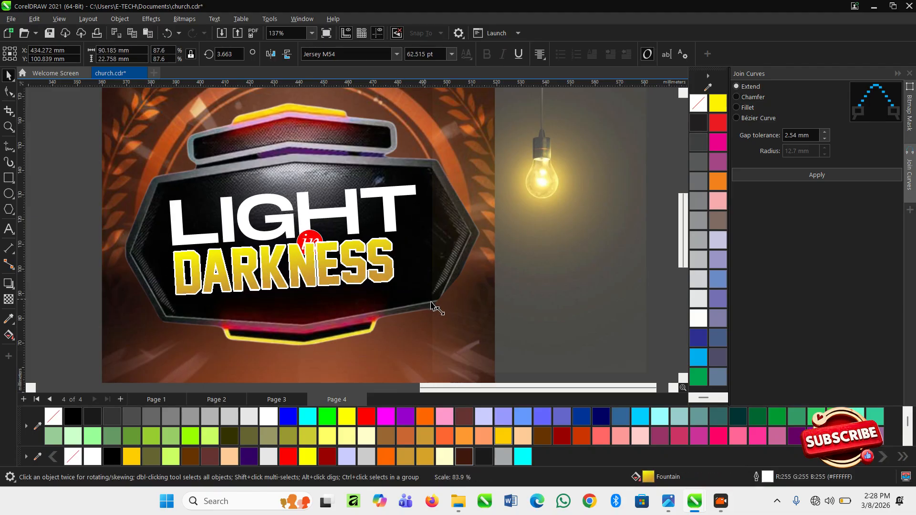
Move the light bulb onto the badge so that it hangs just after the T of LIGHT.
mouse_move(552, 187)
mouse_down()
mouse_move(440, 153)
mouse_move(439, 182)
mouse_up()
scroll(433, 193, down, 2)
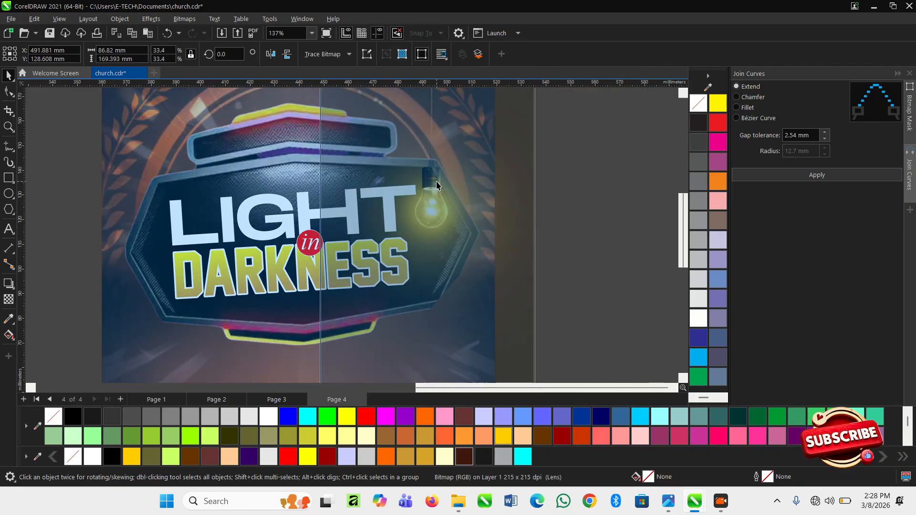
scroll(432, 198, down, 1)
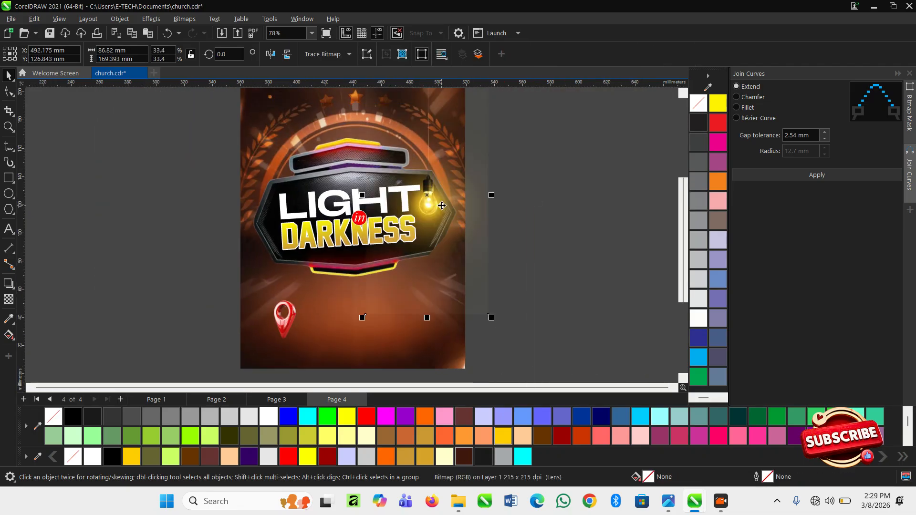
scroll(357, 307, down, 2)
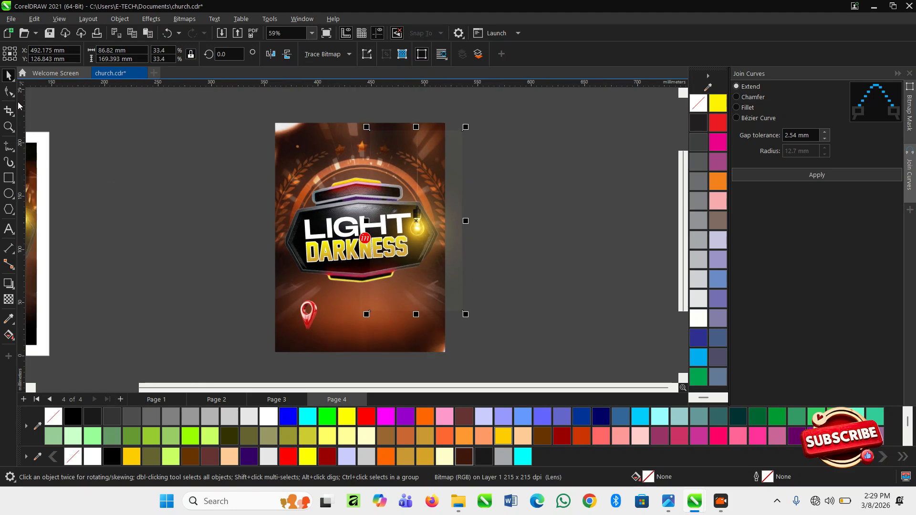
Crop the light bulb photo along its right side to the flyer's edge, leaving it about 70 mm wide.
click(9, 94)
scroll(454, 236, up, 1)
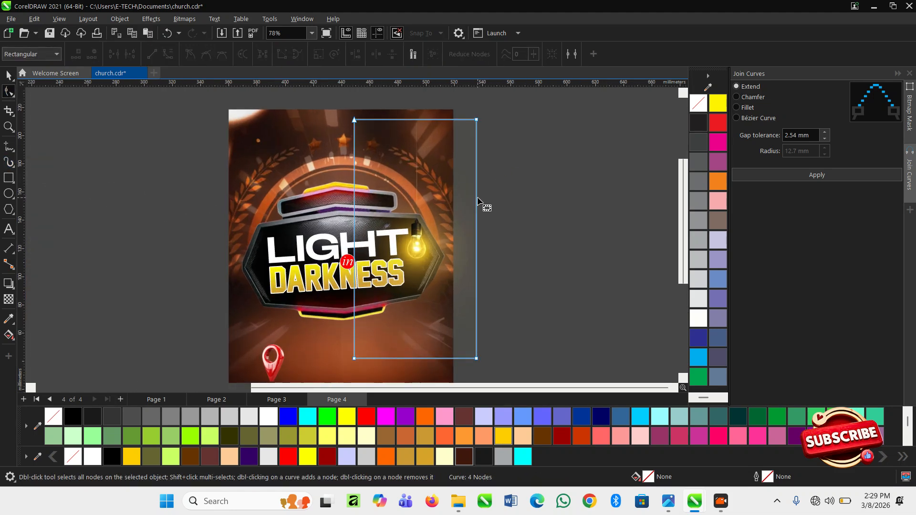
drag(477, 197, 451, 199)
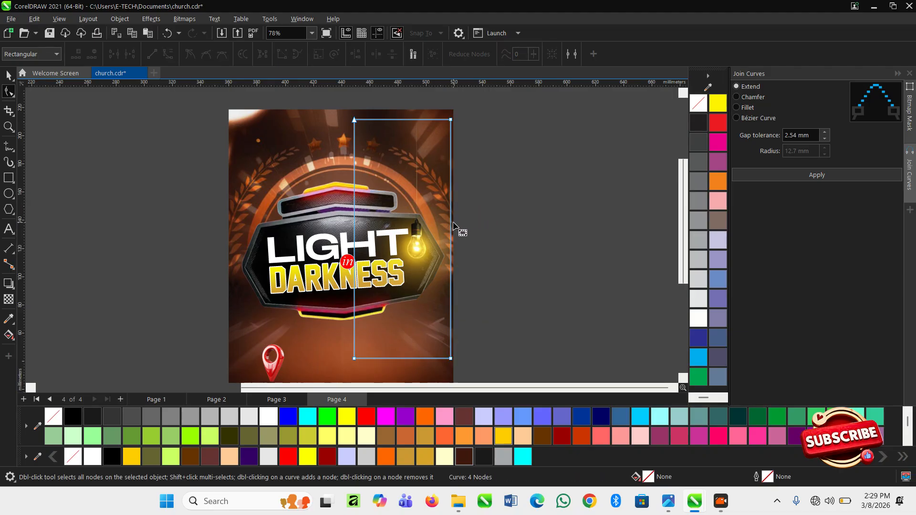
scroll(455, 225, up, 3)
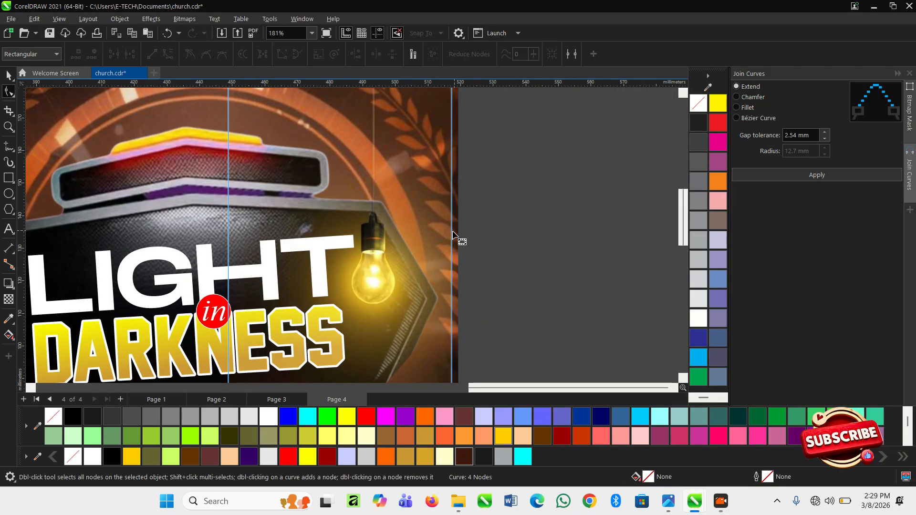
mouse_move(453, 244)
mouse_down()
mouse_move(465, 252)
mouse_move(459, 245)
mouse_up()
scroll(476, 235, down, 3)
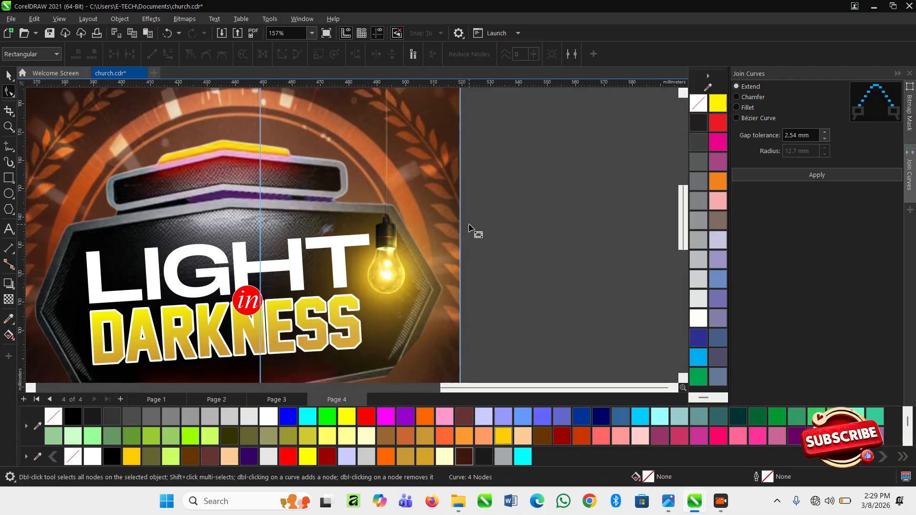
key(space)
click(470, 228)
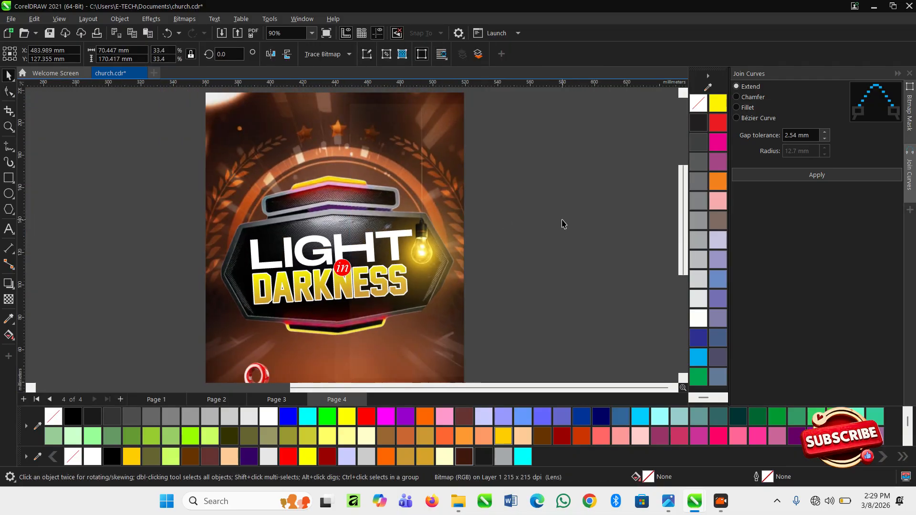
Reduce the red location pin at the flyer's lower left to about 11 mm wide.
scroll(465, 199, down, 1)
scroll(330, 282, up, 2)
click(351, 264)
drag(346, 251, 337, 266)
scroll(319, 304, up, 1)
scroll(319, 304, up, 2)
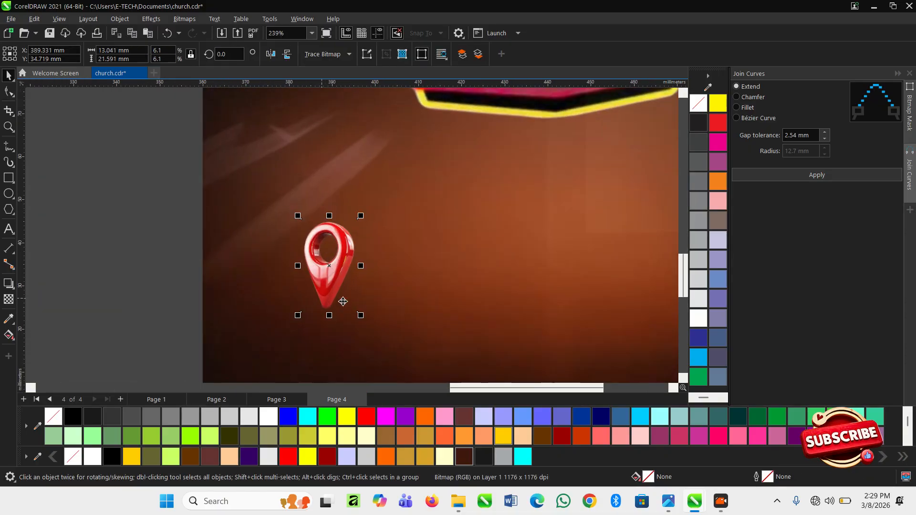
drag(366, 319, 363, 319)
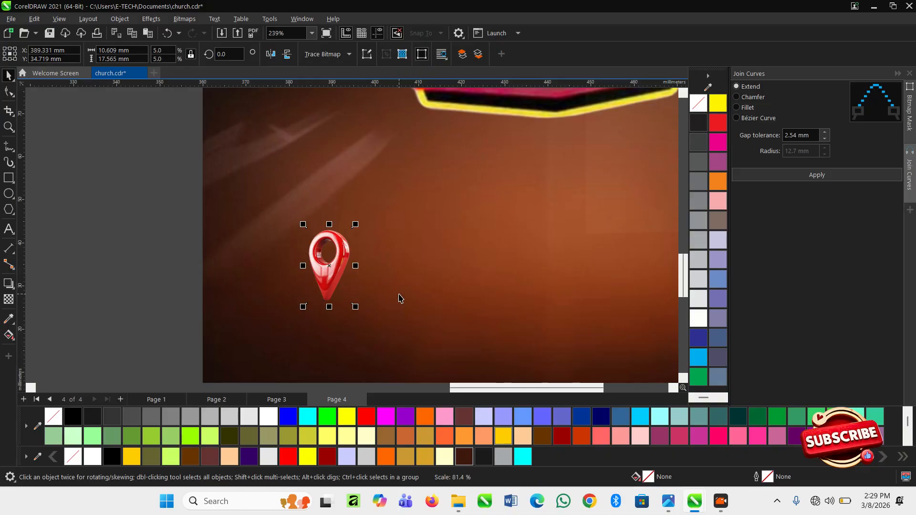
Examine the fellowship name and "2026 NATIONAL RETREAT" header lines on the reference flyer.
scroll(399, 300, down, 3)
scroll(399, 301, down, 5)
key(z)
drag(232, 216, 302, 239)
click(312, 254)
click(275, 252)
shift+click(253, 261)
scroll(362, 214, down, 1)
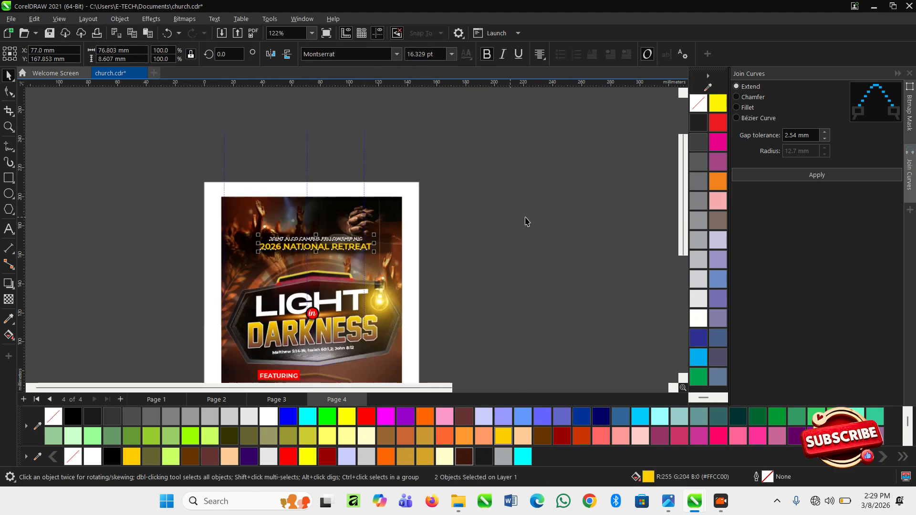
Inspect the crowd and clasped-hands images inside the reference flyer's clipped background, undoing each trial move before finishing the PowerClip edit.
click(244, 213)
double_click(245, 213)
click(259, 228)
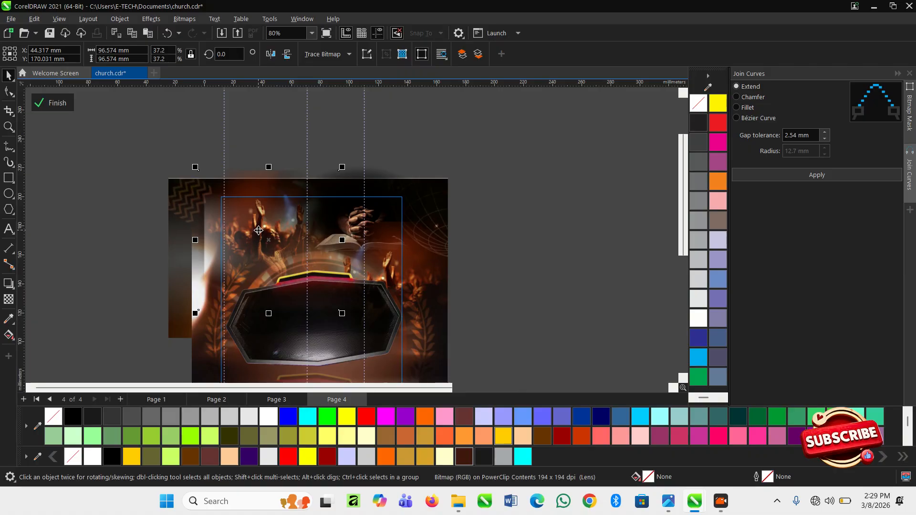
drag(261, 230, 265, 143)
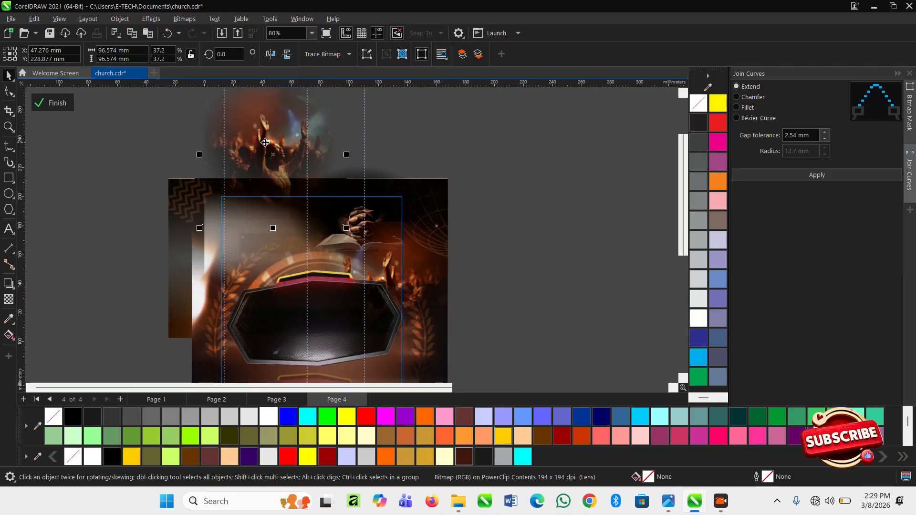
key(ctrl+z)
drag(377, 200, 413, 112)
key(ctrl+z)
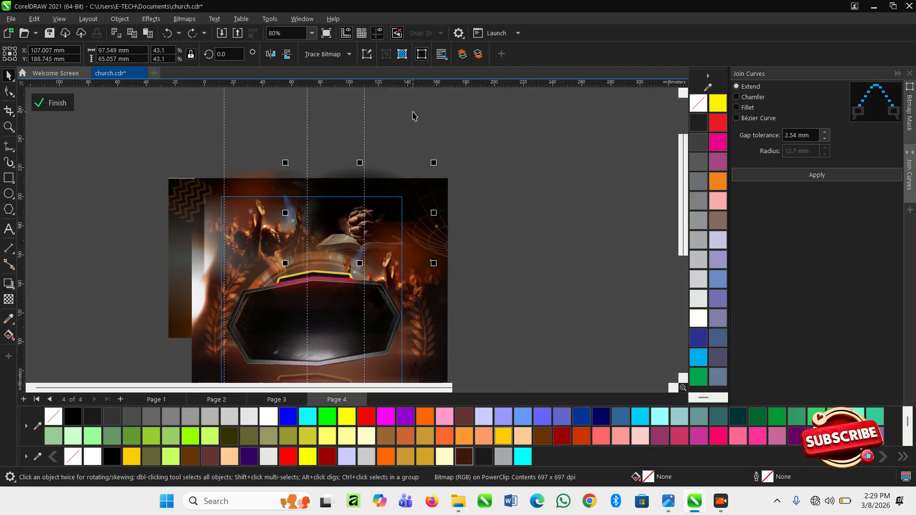
click(252, 231)
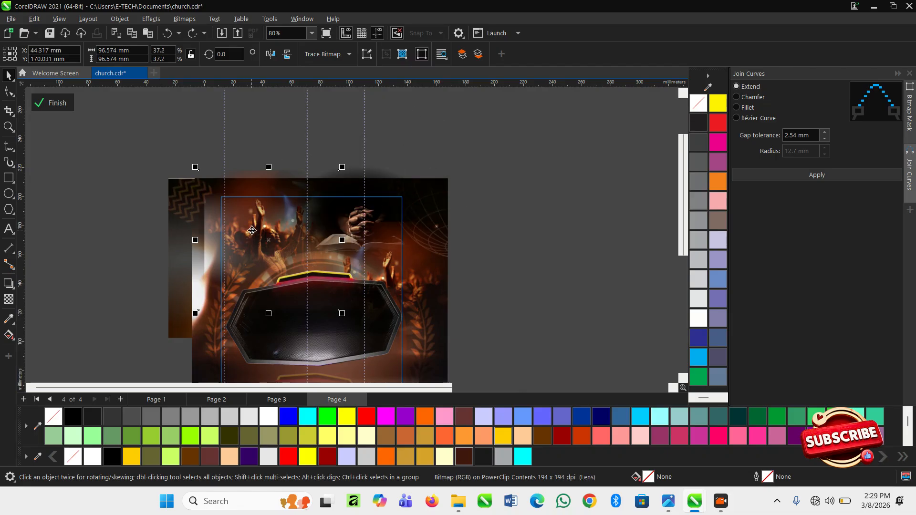
click(67, 101)
scroll(231, 152, down, 2)
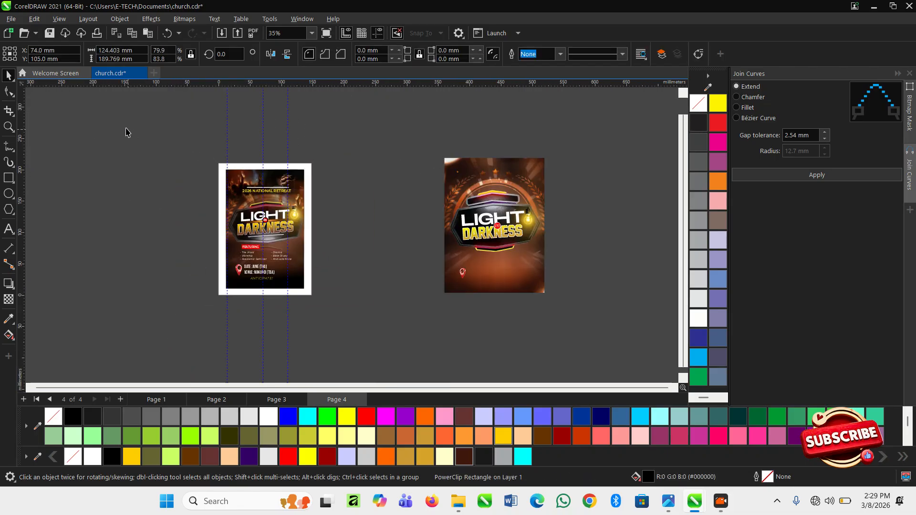
key(z)
drag(425, 143, 587, 314)
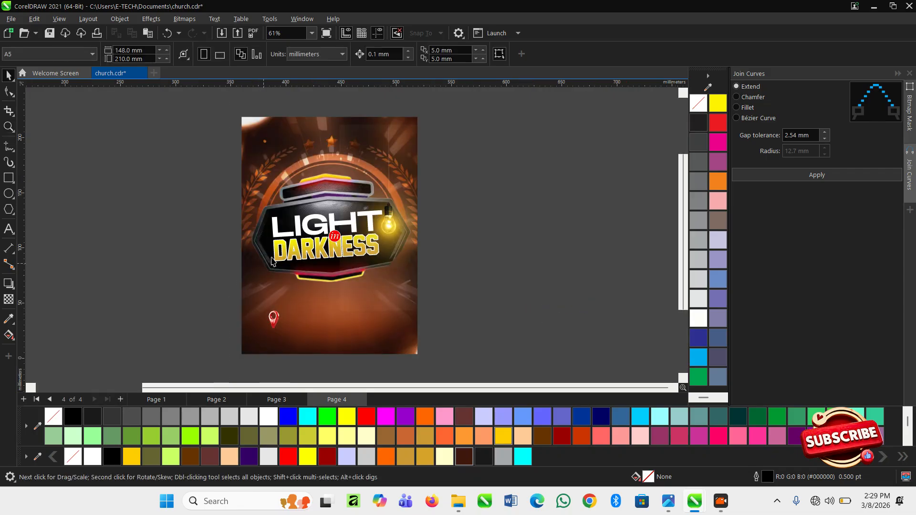
Examine the FEATURING label, both activity lists and the date and venue area on the reference flyer, and return to the new design.
scroll(326, 225, down, 5)
key(F2)
drag(165, 209, 270, 273)
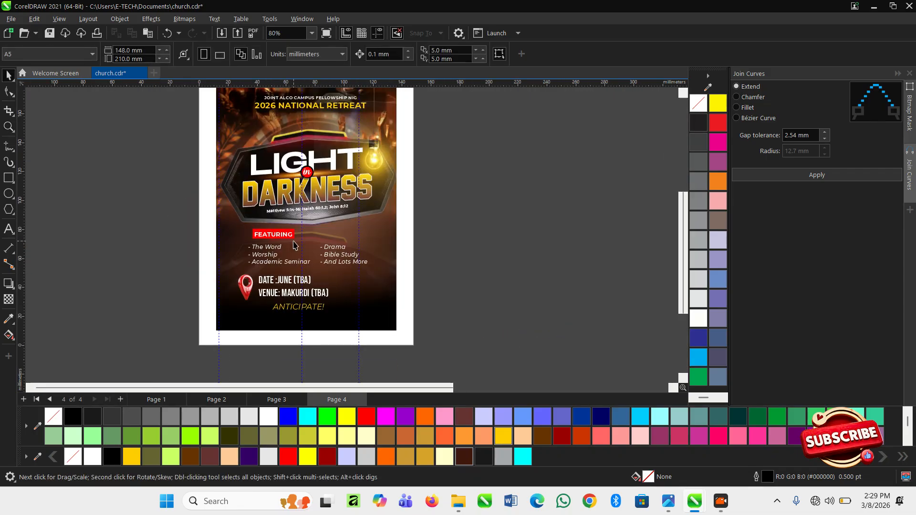
click(291, 239)
key(space)
click(225, 230)
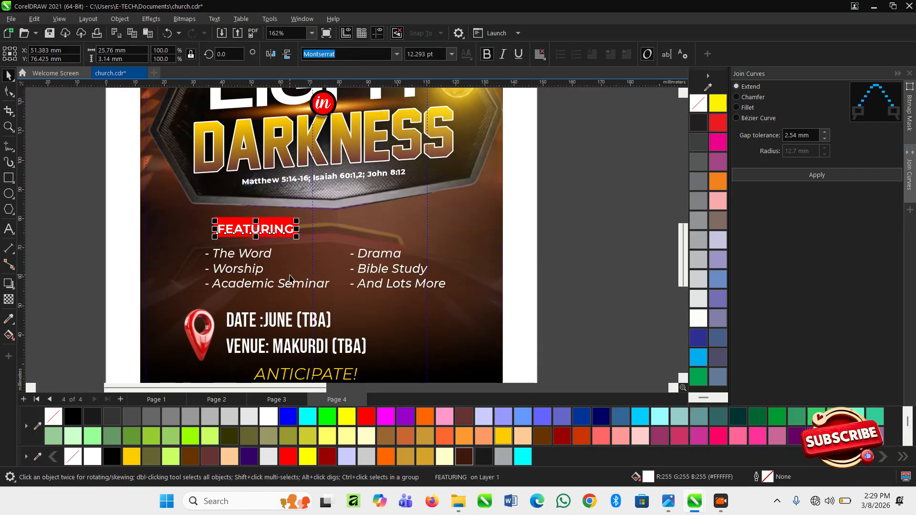
click(264, 271)
click(435, 272)
scroll(250, 246, down, 2)
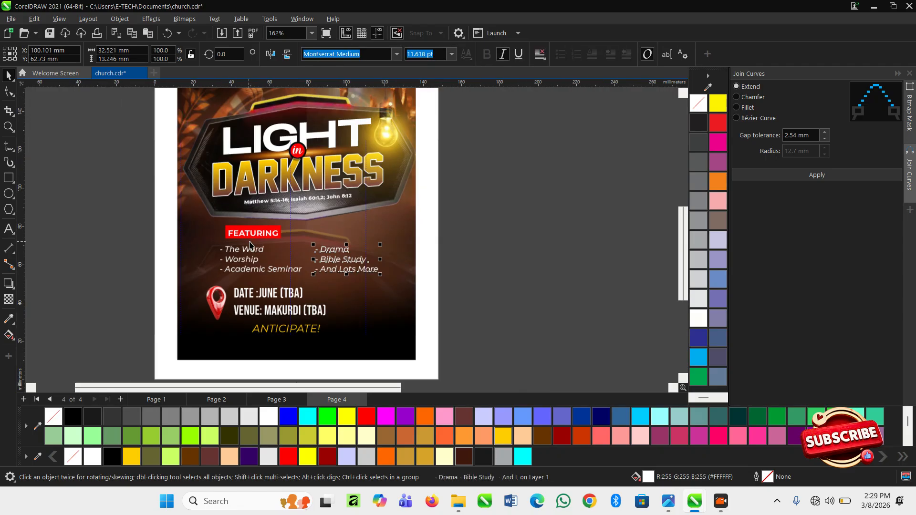
click(250, 285)
scroll(209, 254, down, 2)
key(F2)
drag(382, 113, 675, 337)
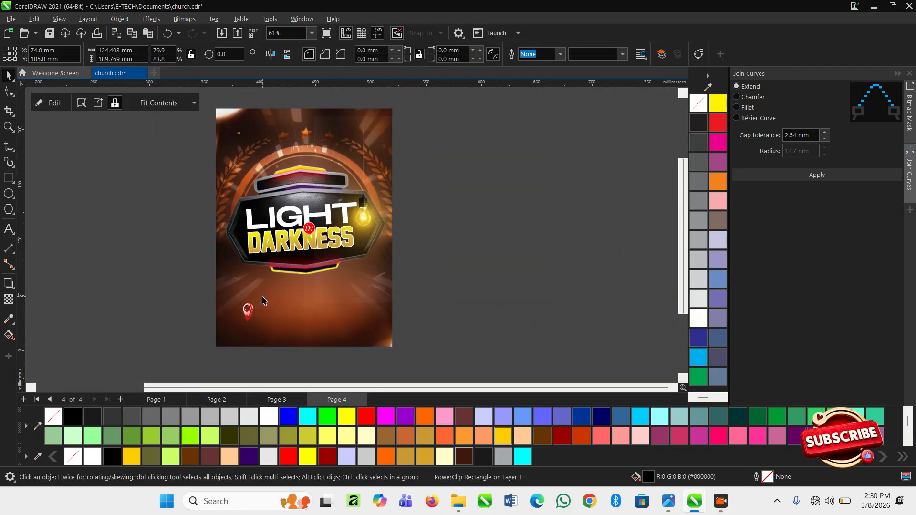